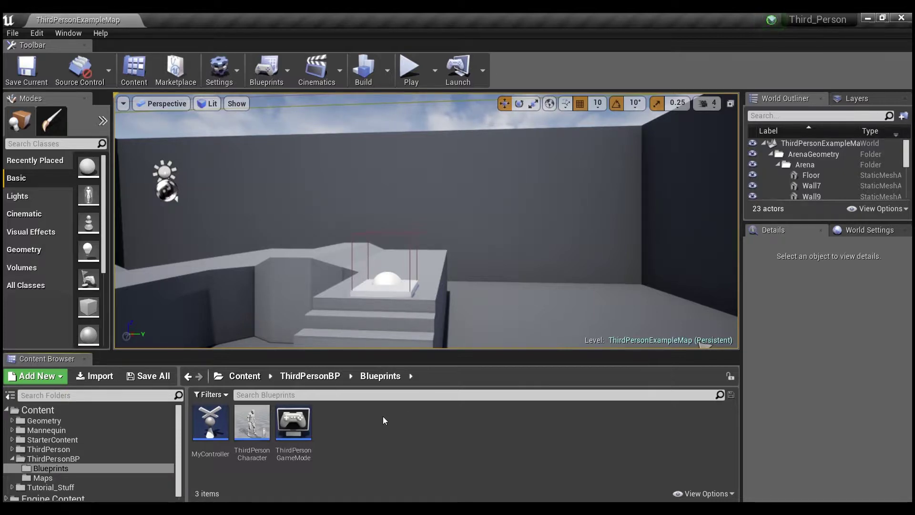
- Create a Widget Blueprint from the User Interface menu and name it My_First_Widget
right_click(346, 422)
mouse_move(378, 414)
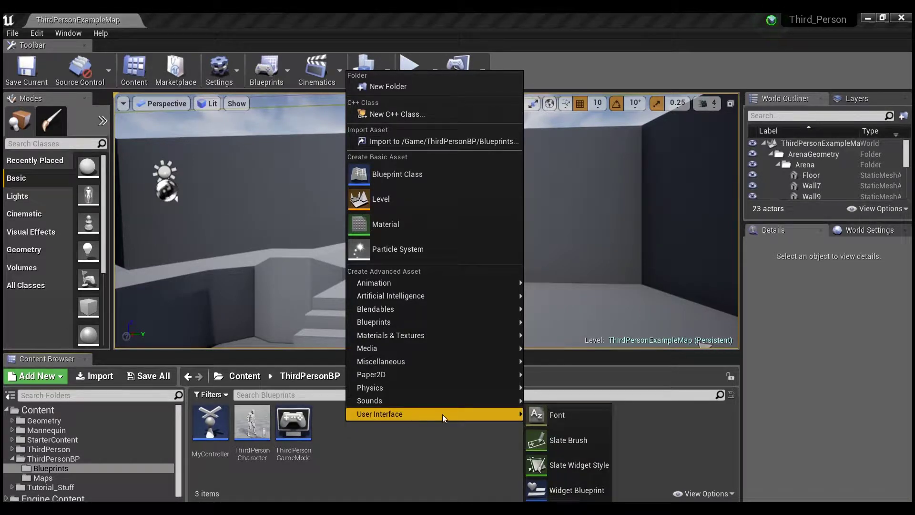
left_click(576, 490)
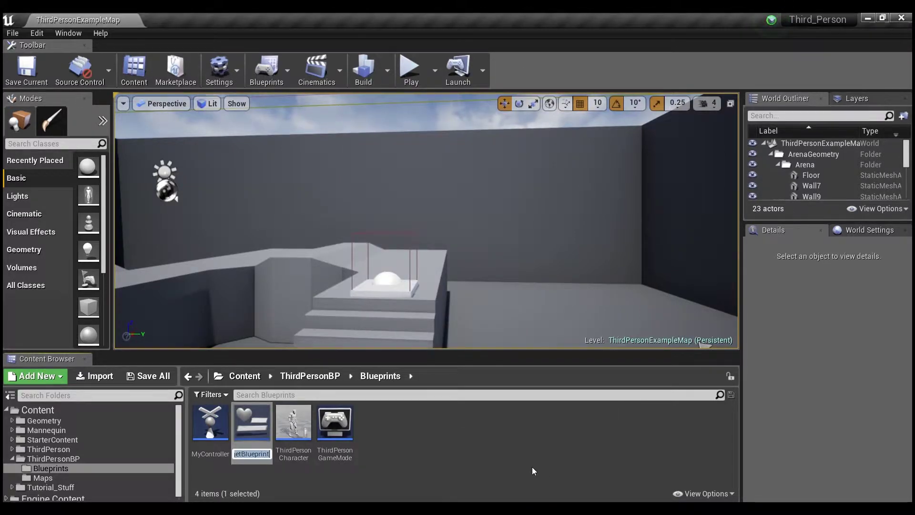
type("My")
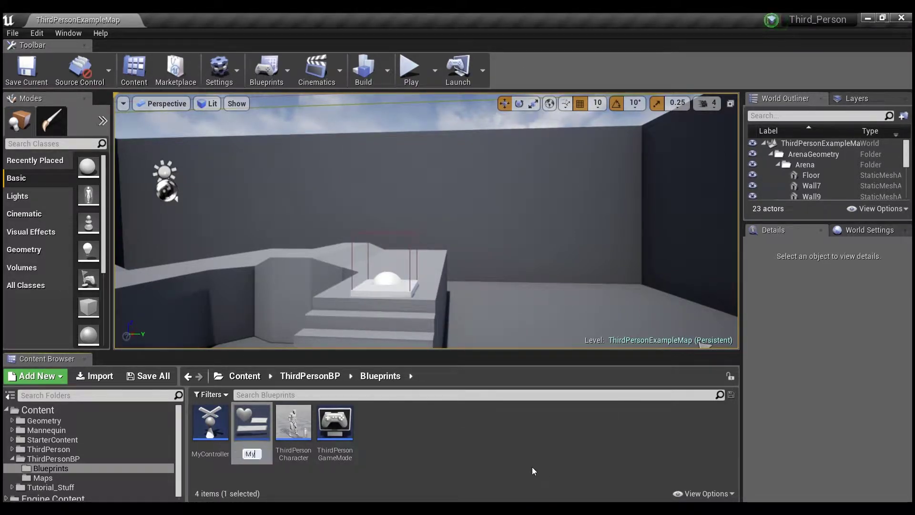
type("_First_Widget")
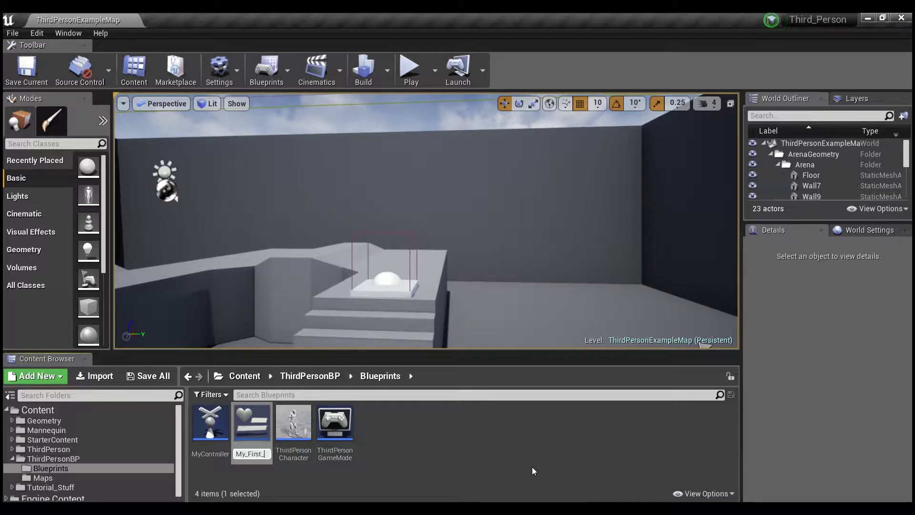
key("Return")
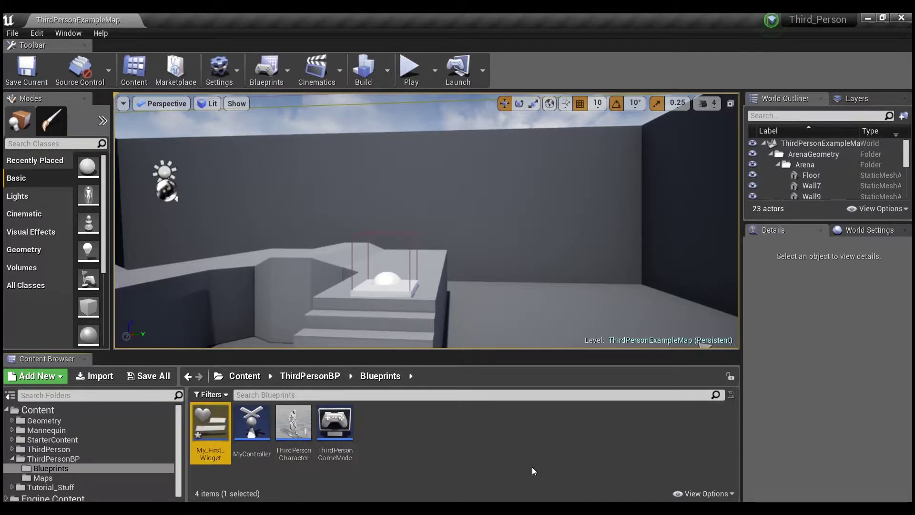
- Open My_First_Widget in the designer and expand the Extra, Input and Optimization palette categories
double_click(216, 424)
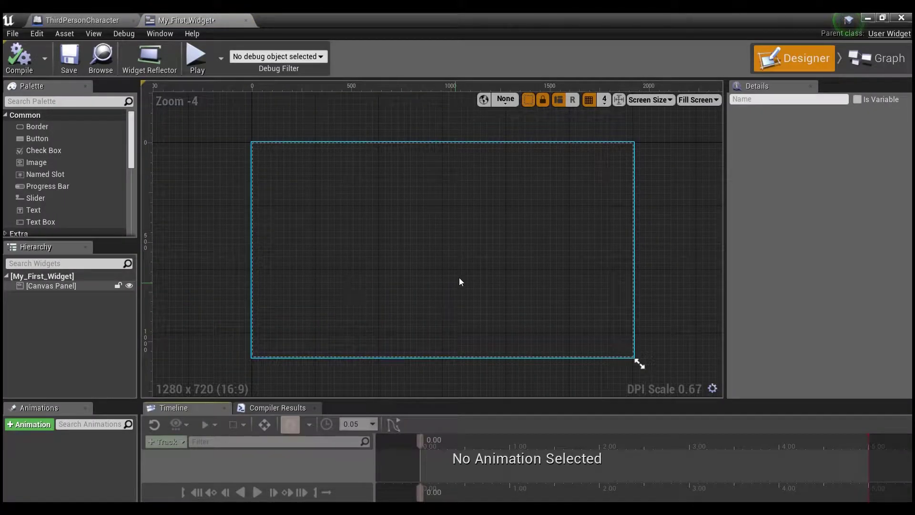
right_click_drag(569, 302, 552, 286)
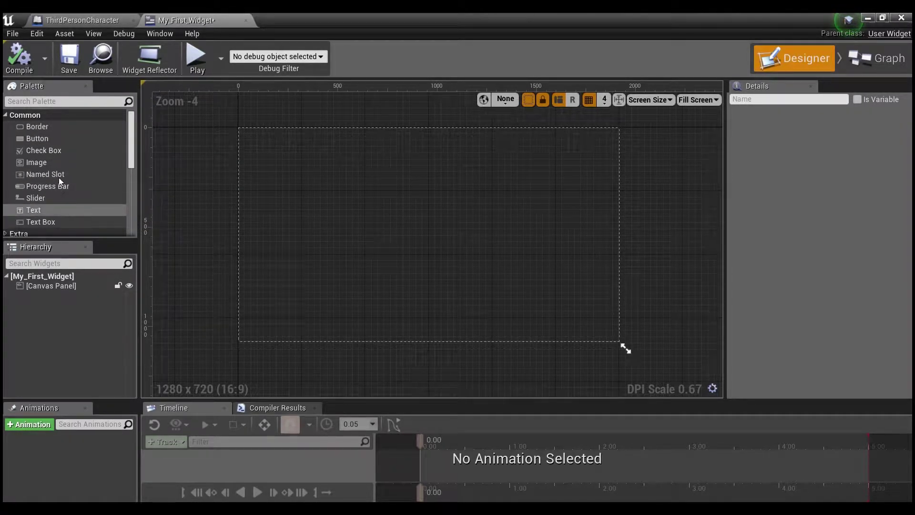
scroll(53, 197, "down", 3)
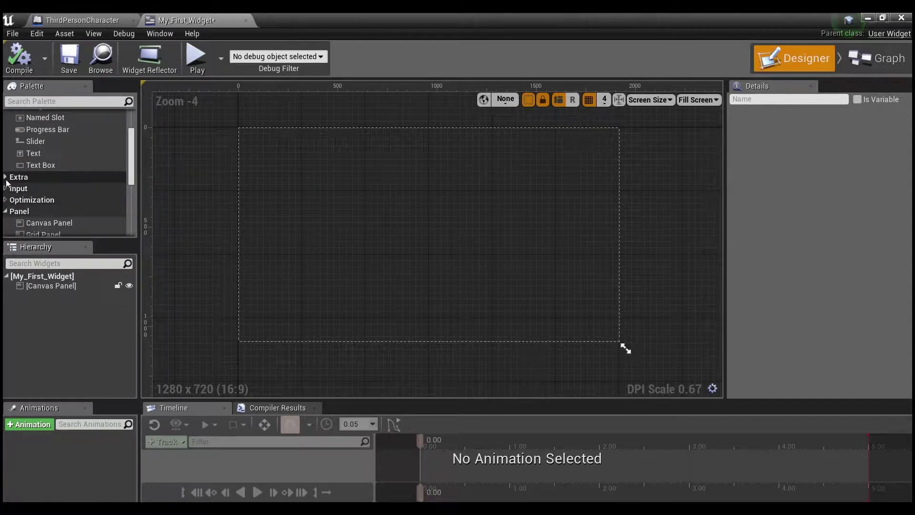
left_click(44, 176)
scroll(45, 181, "down", 3)
left_click(50, 163)
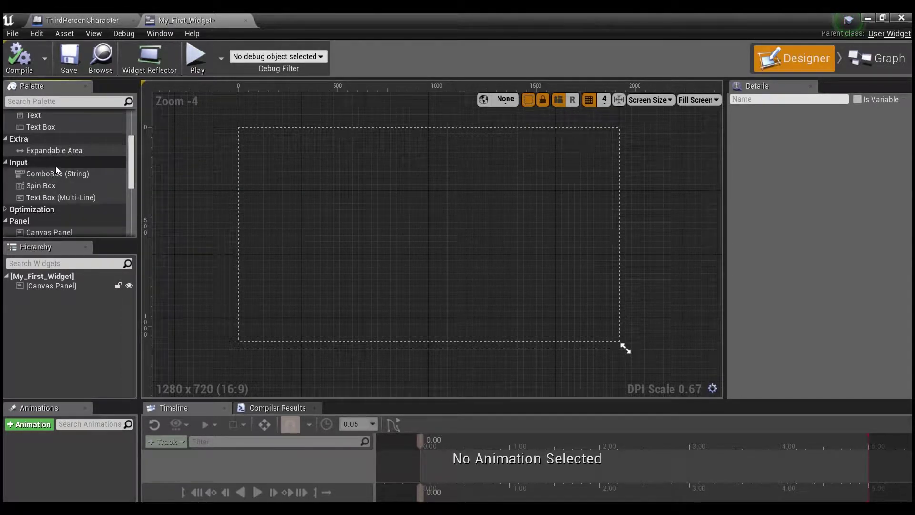
scroll(51, 180, "down", 2)
left_click(19, 172)
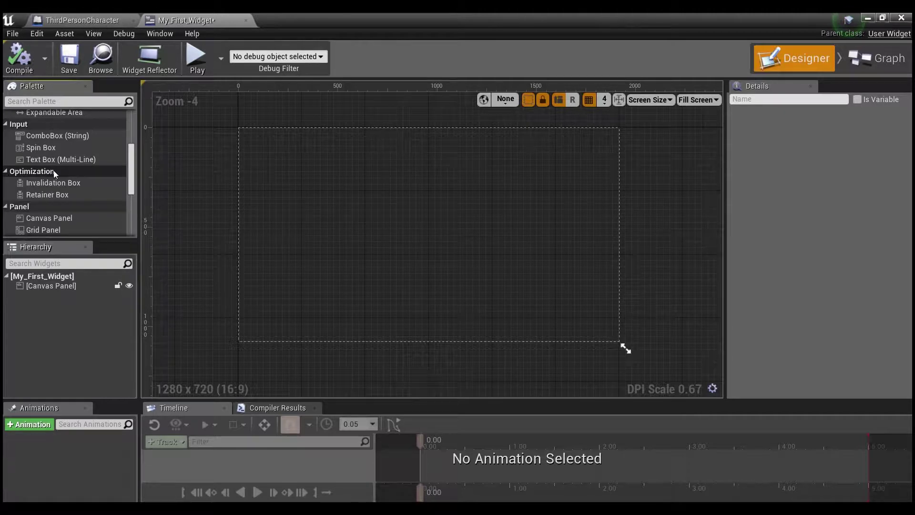
- Add a Progress Bar from the Palette onto the widget's Canvas Panel
scroll(47, 209, "down", 4)
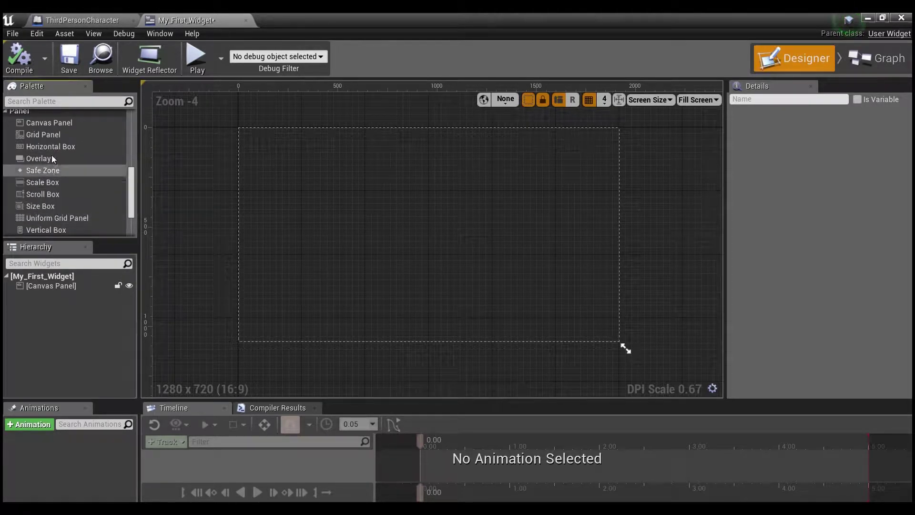
scroll(66, 206, "down", 3)
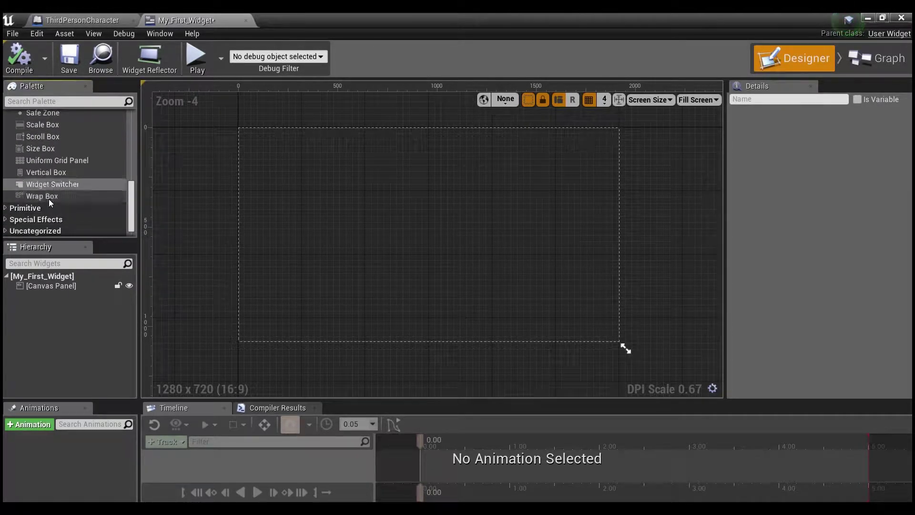
scroll(66, 191, "up", 8)
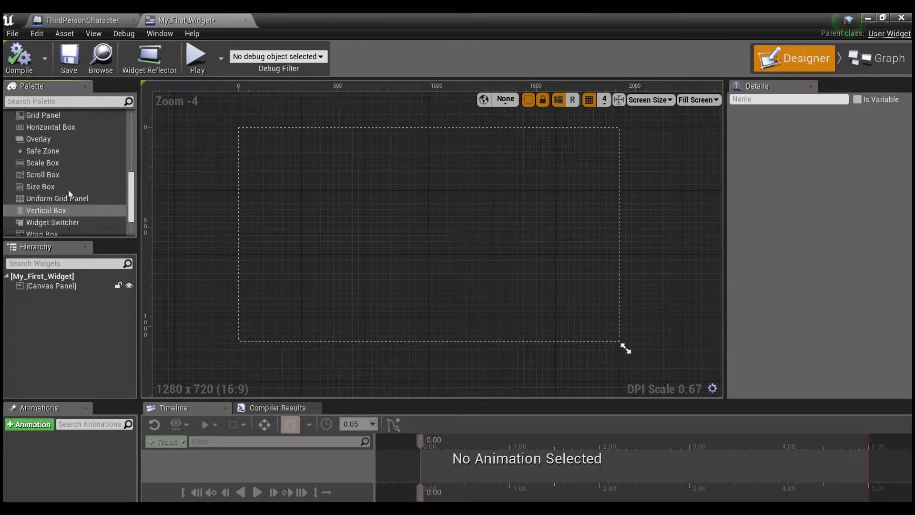
scroll(68, 190, "up", 4)
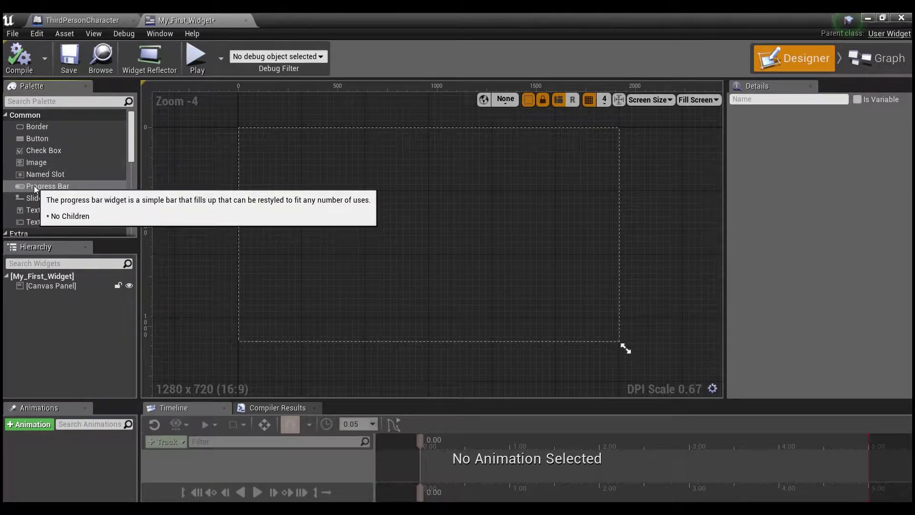
left_click_drag(35, 189, 392, 146)
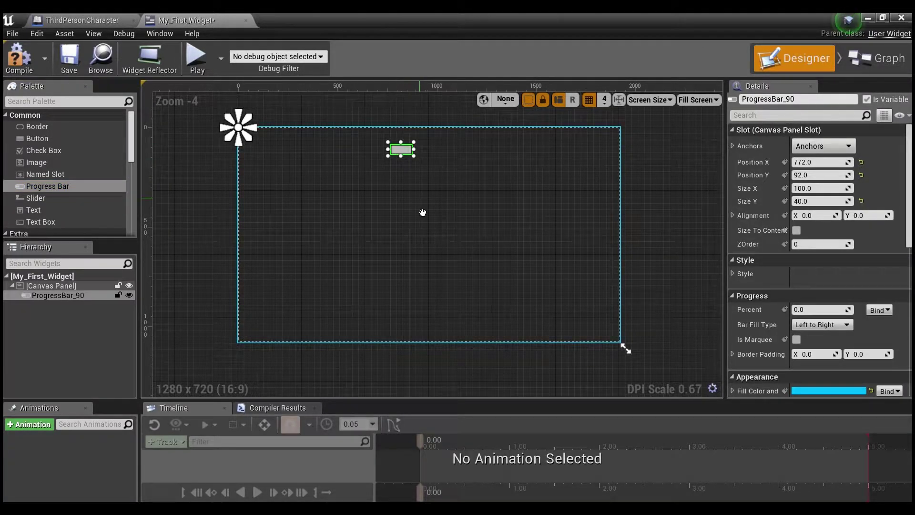
- Stretch ProgressBar_90 to about 1189 by 40 and move it to 356, 48
scroll(400, 182, "up", 4)
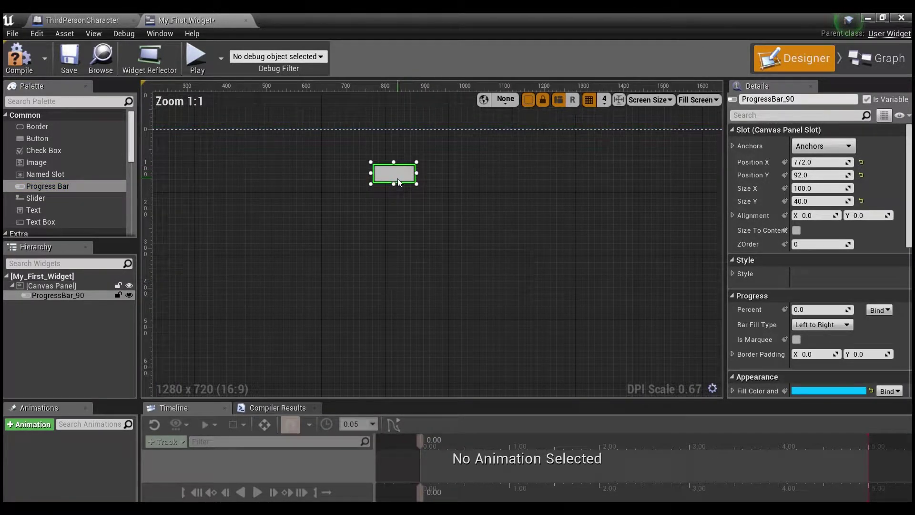
scroll(402, 191, "down", 1)
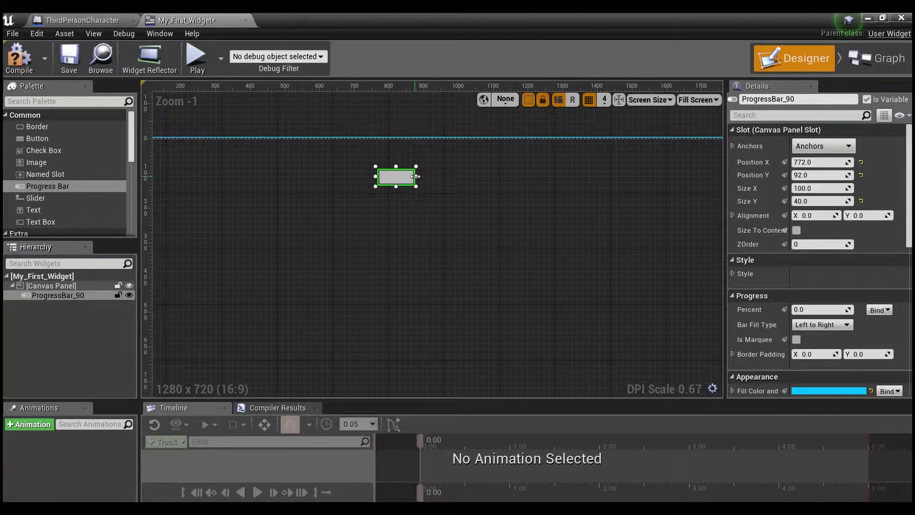
left_click_drag(415, 176, 644, 177)
right_click_drag(578, 270, 532, 243)
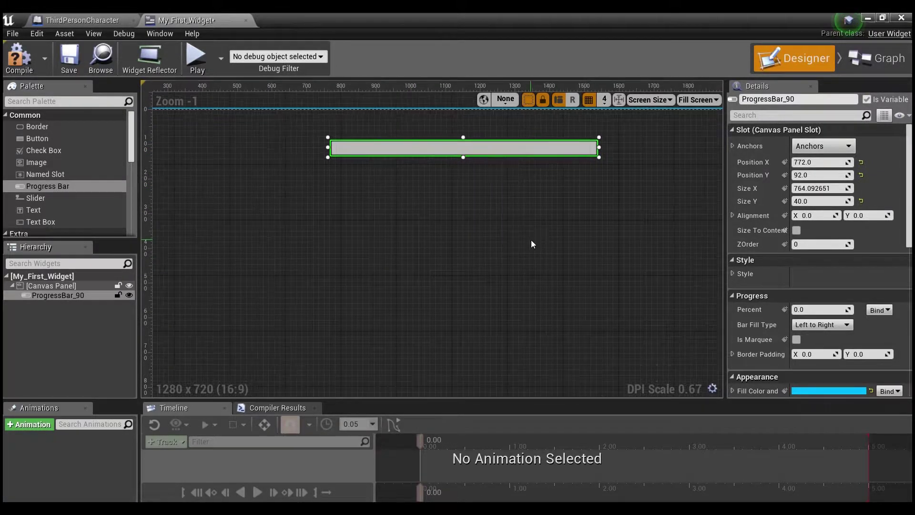
scroll(532, 243, "down", 2)
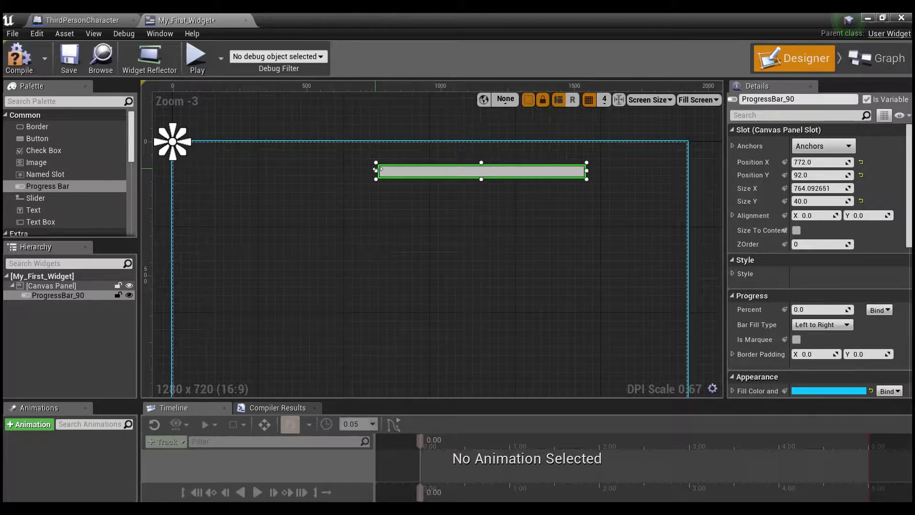
left_click_drag(377, 170, 283, 163)
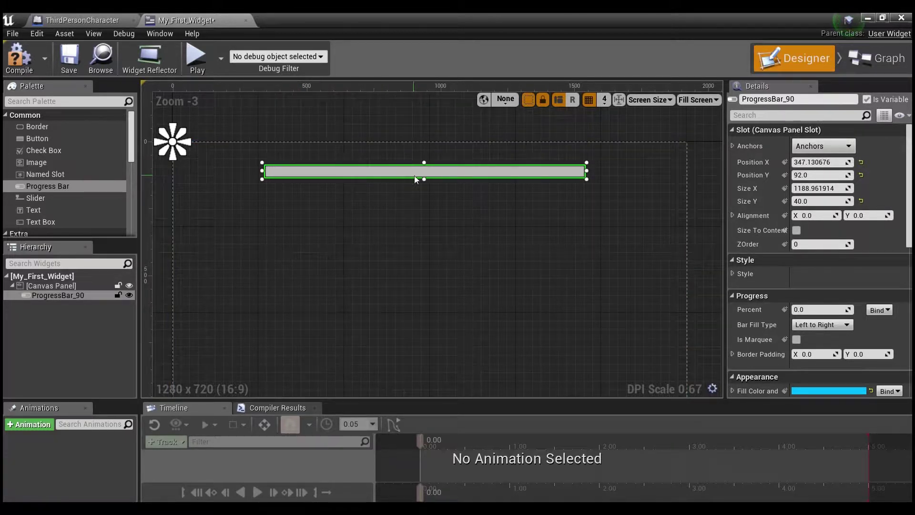
left_click_drag(421, 173, 421, 163)
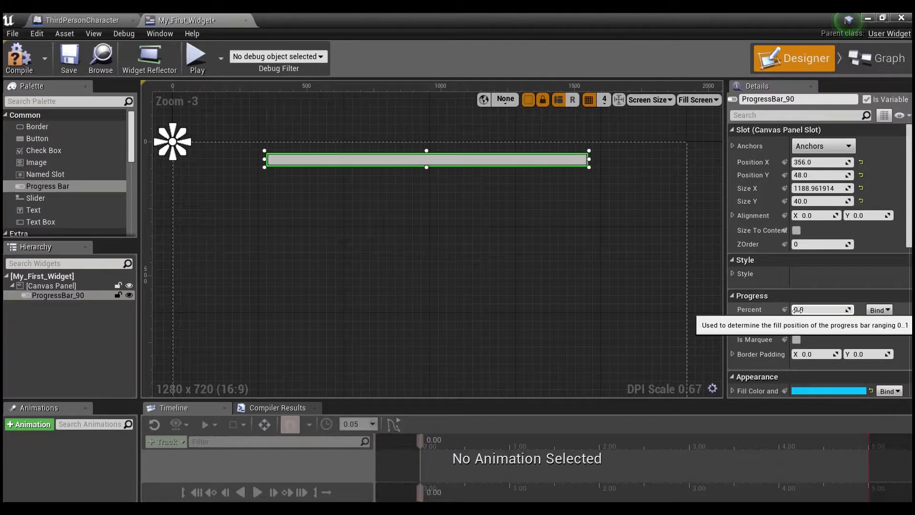
- Drag the progress bar's Percent value up to 1.0 so it fills completely
mouse_move(796, 310)
left_mouse_down()
mouse_move(852, 309)
mouse_move(793, 310)
left_mouse_up()
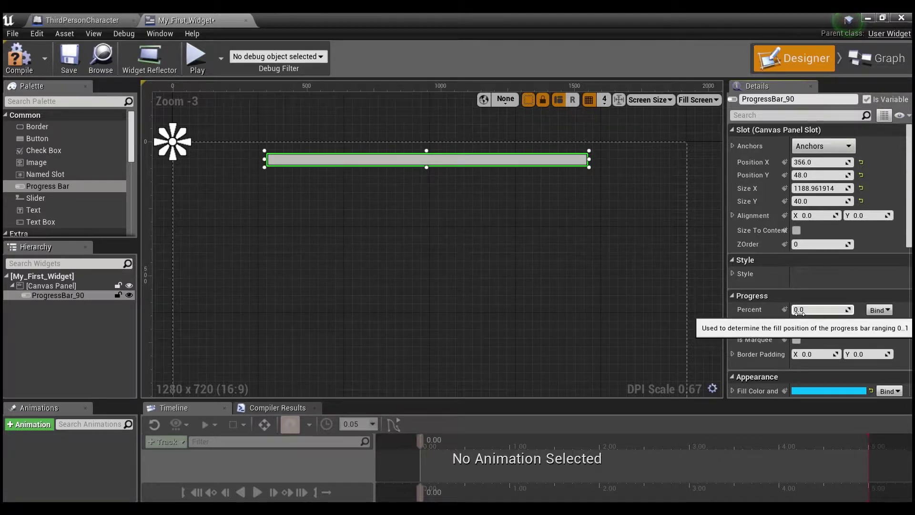
left_click_drag(799, 310, 851, 310)
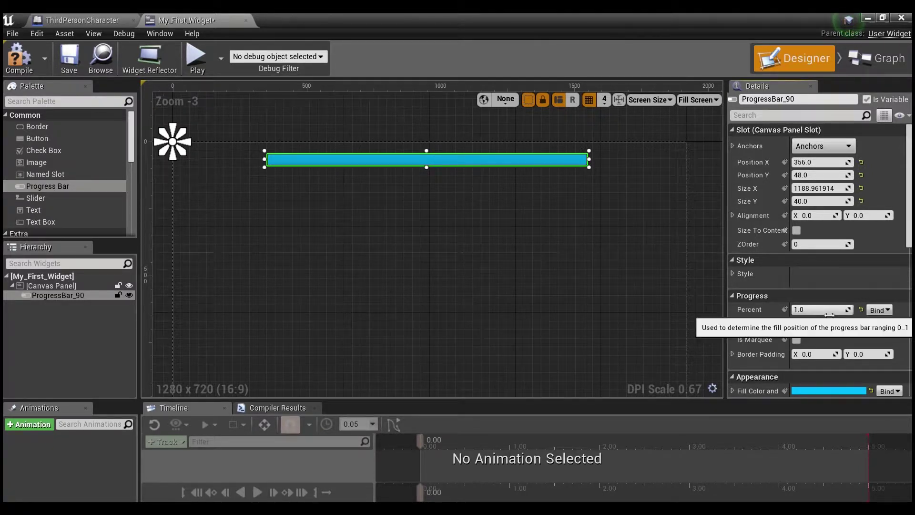
left_click_drag(800, 310, 760, 315)
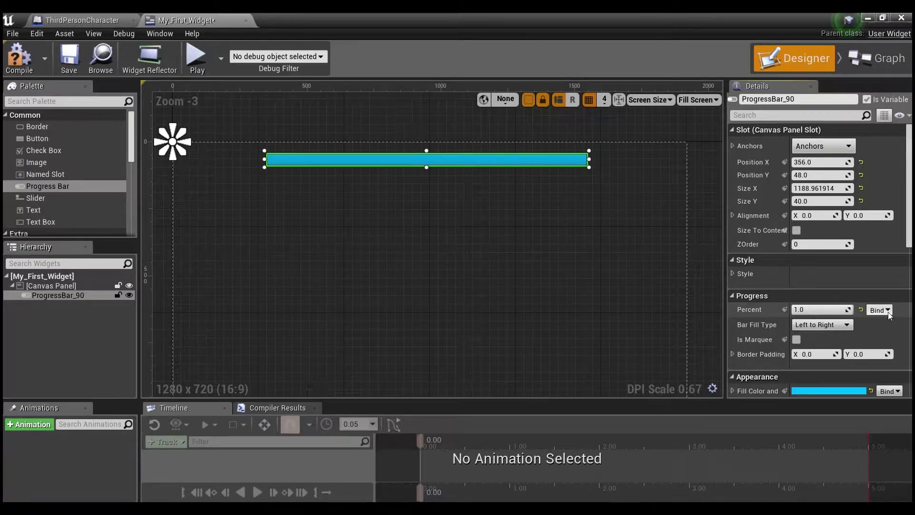
- Bind the bar's Percent to a new function, GetPercent_0
left_click(888, 310)
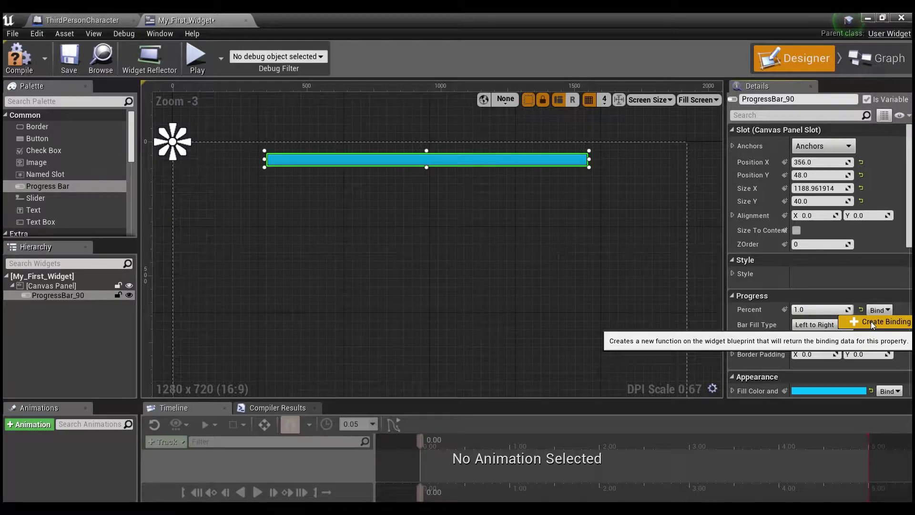
left_click(871, 321)
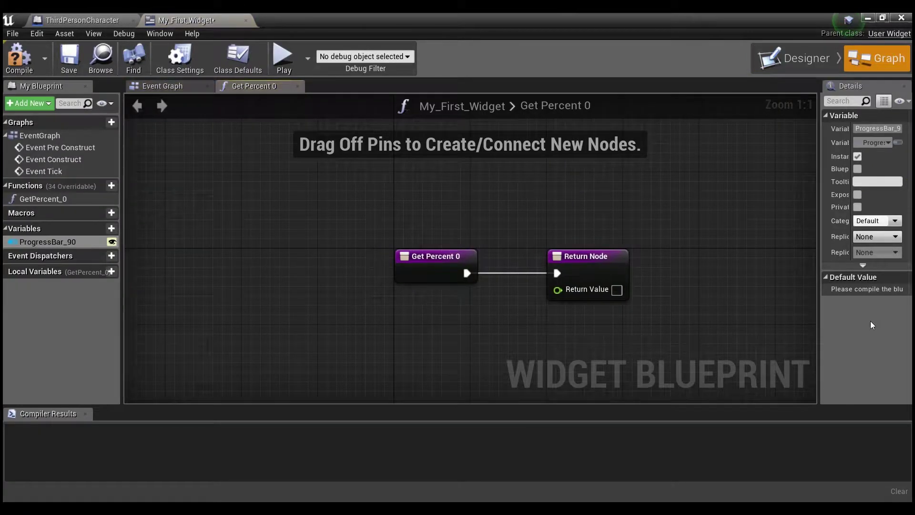
right_click_drag(747, 246, 567, 207)
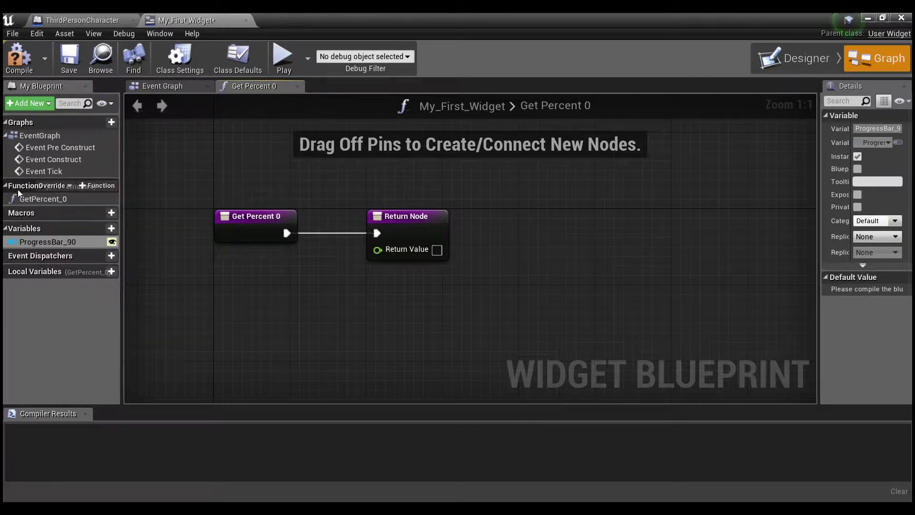
left_click(257, 219)
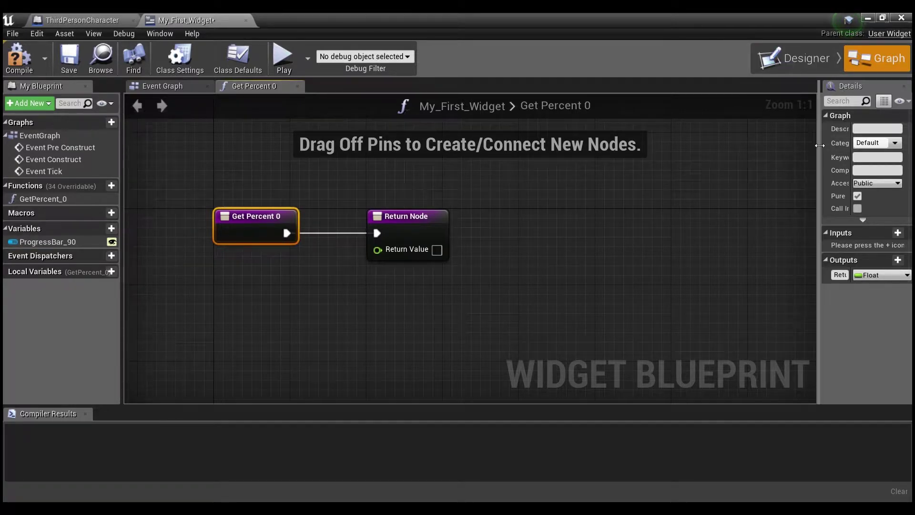
left_click_drag(819, 145, 728, 148)
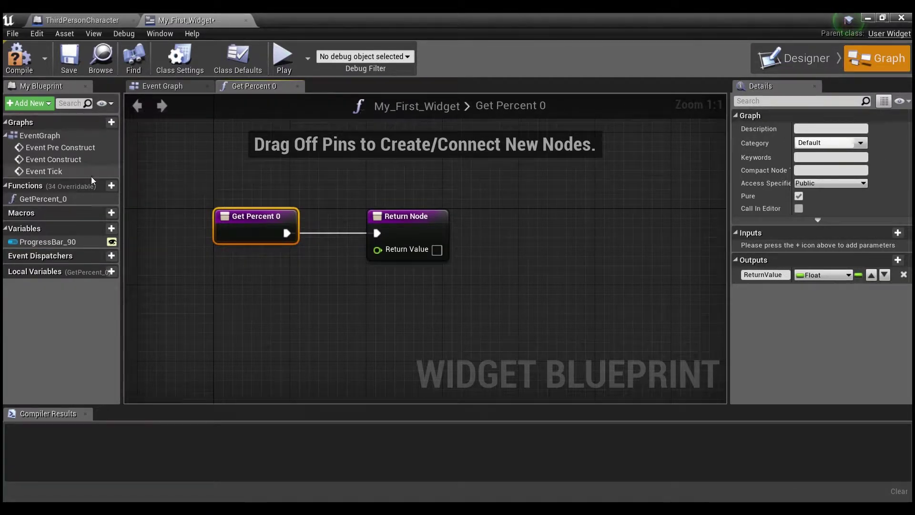
- Rename the GetPercent_0 function to Player Health
left_click(57, 200)
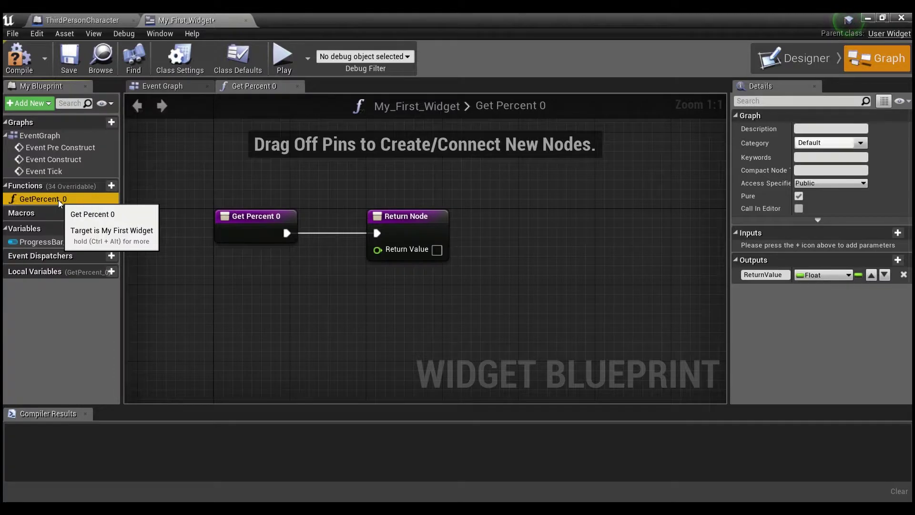
right_click(58, 199)
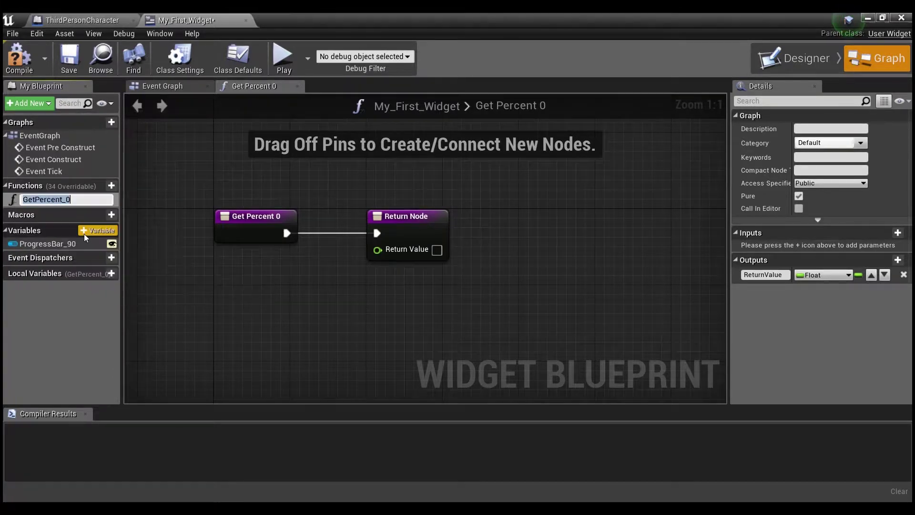
type("P")
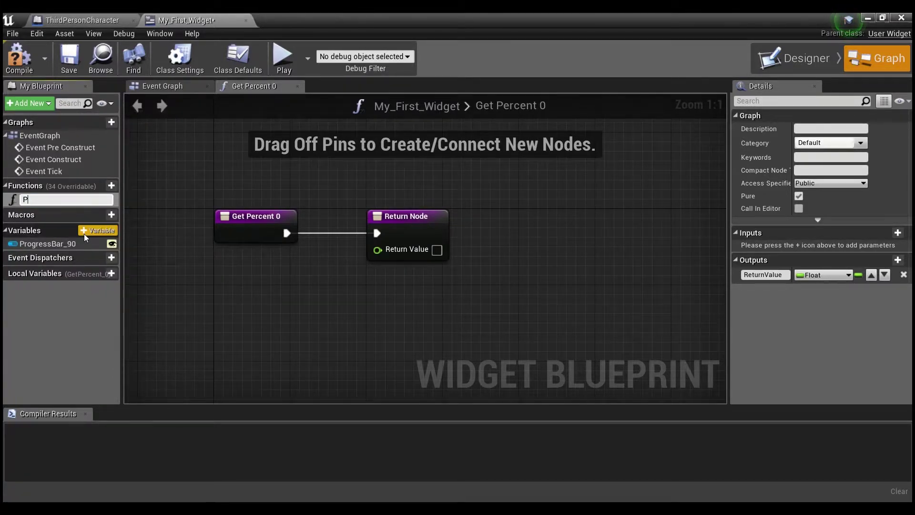
type("layer Health")
key("Return")
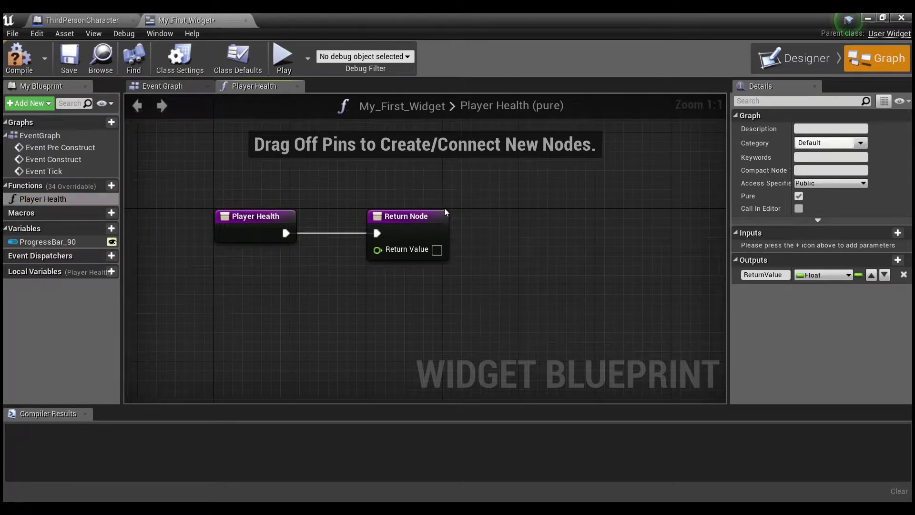
- Move the Player Health function's Return Node further right in the graph
mouse_move(401, 220)
left_mouse_down()
mouse_move(511, 218)
mouse_move(627, 231)
mouse_move(684, 218)
left_mouse_up()
right_click_drag(574, 203, 496, 201)
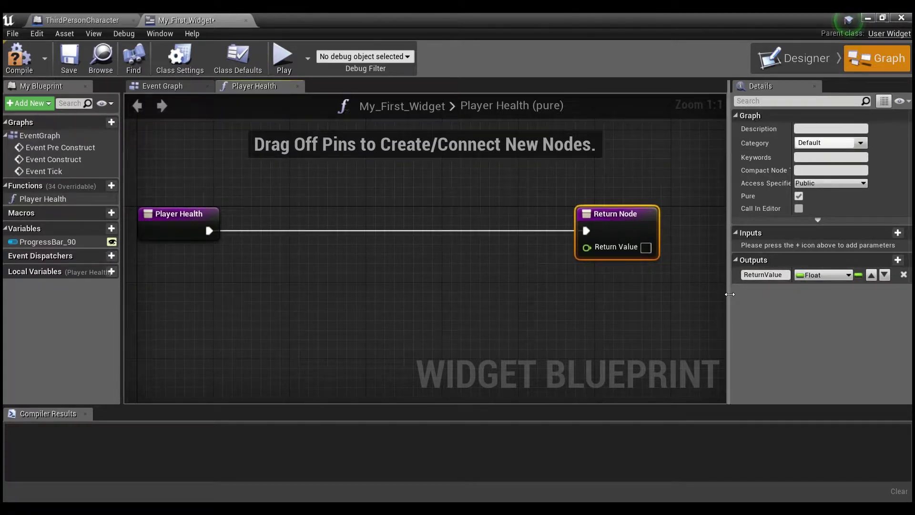
left_click_drag(730, 294, 773, 294)
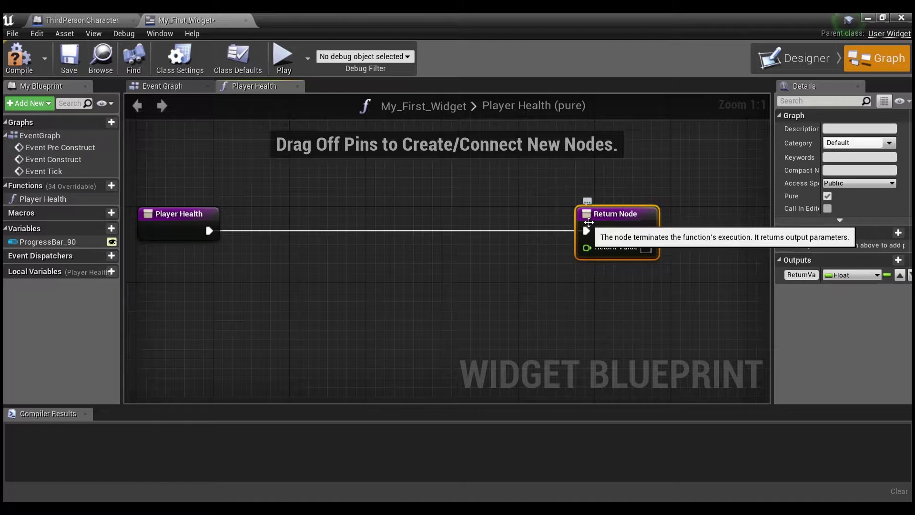
left_click_drag(588, 222, 679, 222)
left_click_drag(167, 179, 206, 257)
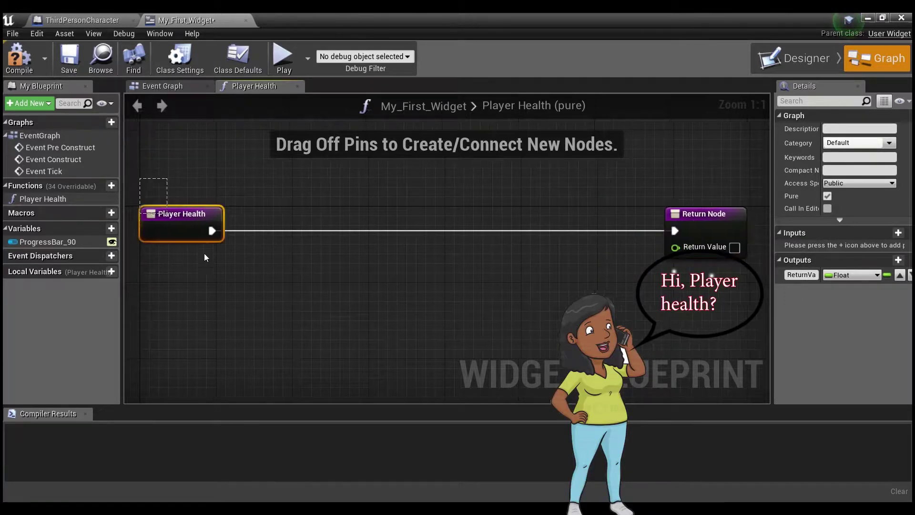
right_click(352, 307)
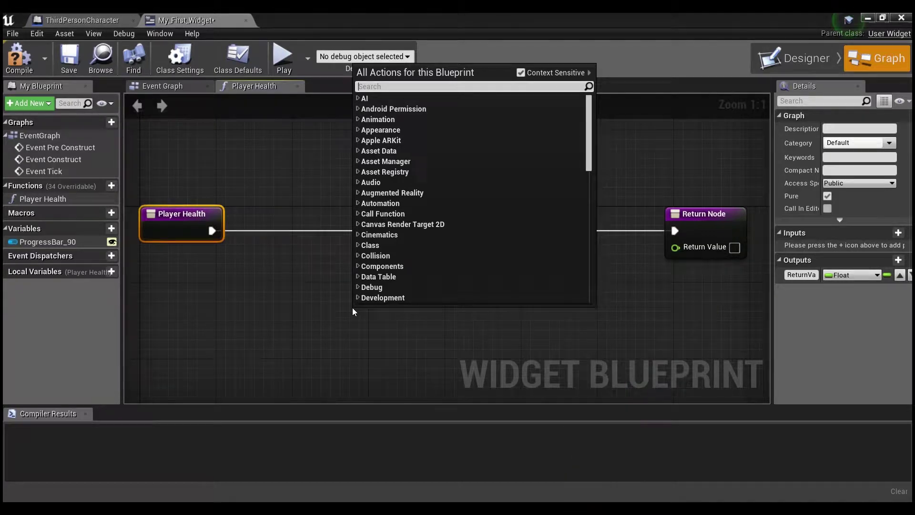
type("player he")
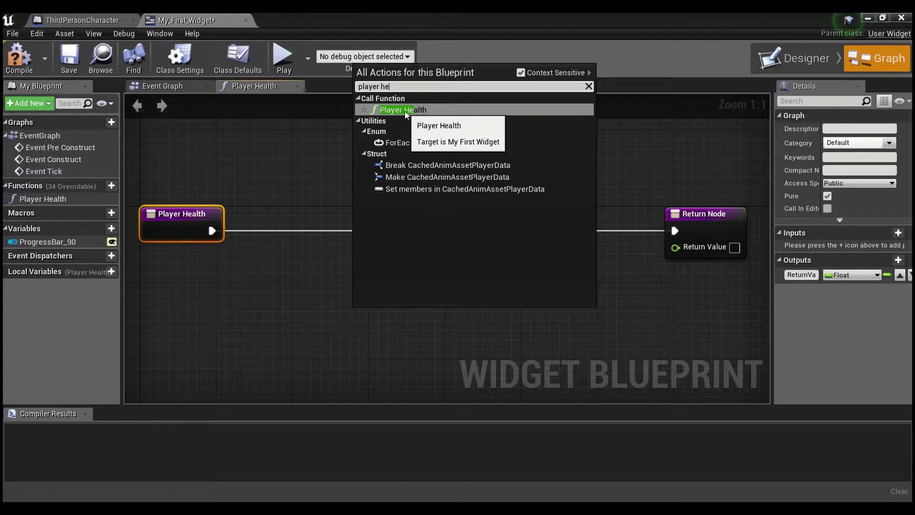
left_click(288, 281)
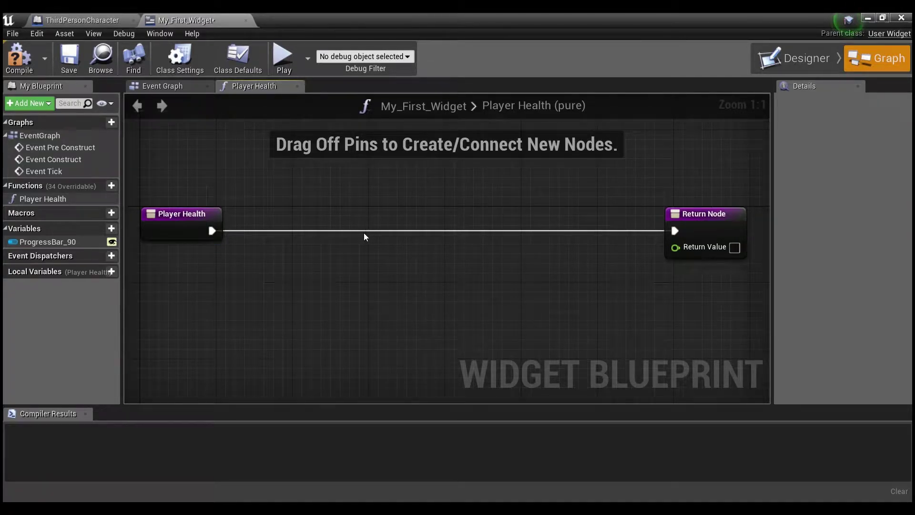
left_click(175, 87)
- Delete Event Tick and Event Pre Construct, and move Event Construct higher
right_click_drag(328, 248, 298, 216)
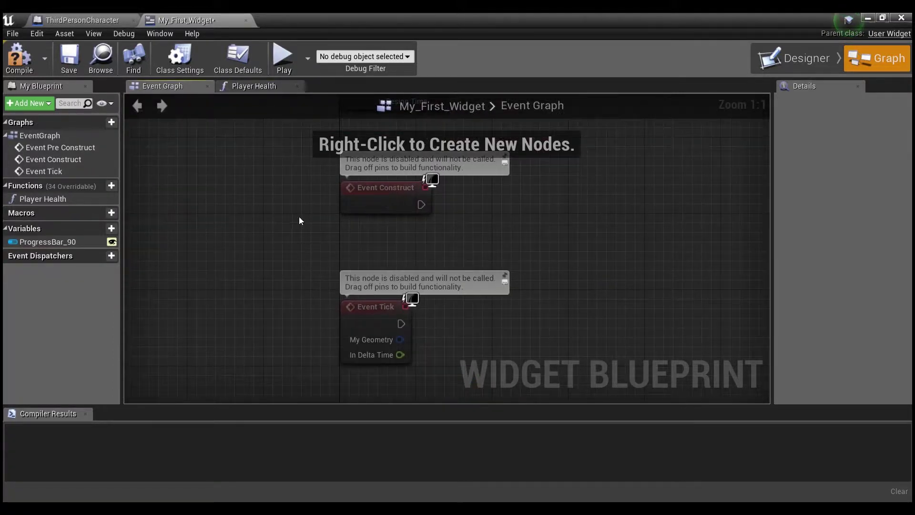
left_click_drag(253, 170, 488, 374)
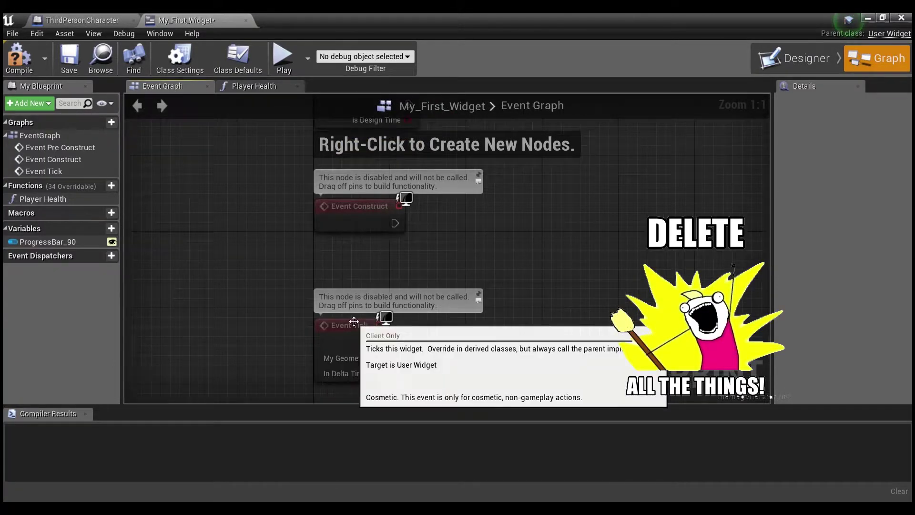
left_click(352, 322)
key("Delete")
right_click_drag(348, 108, 333, 212)
left_click(333, 215)
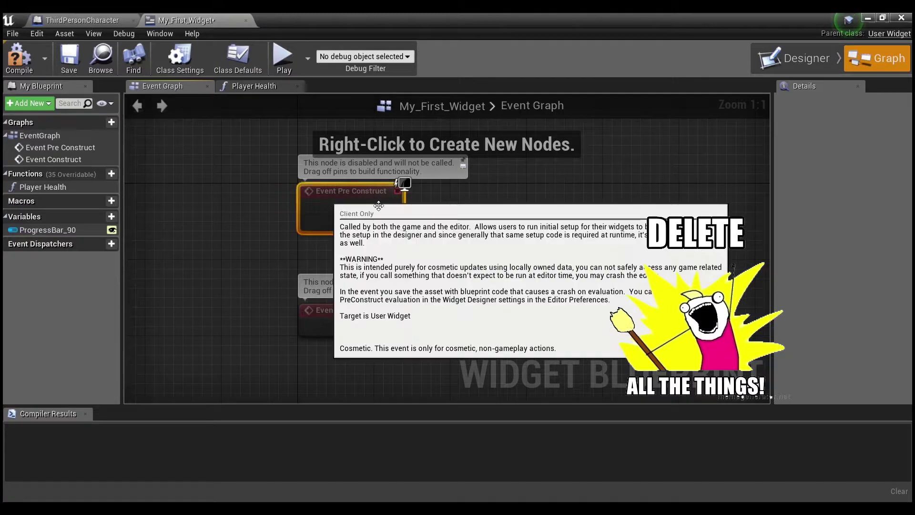
key("Delete")
left_click_drag(323, 286, 324, 199)
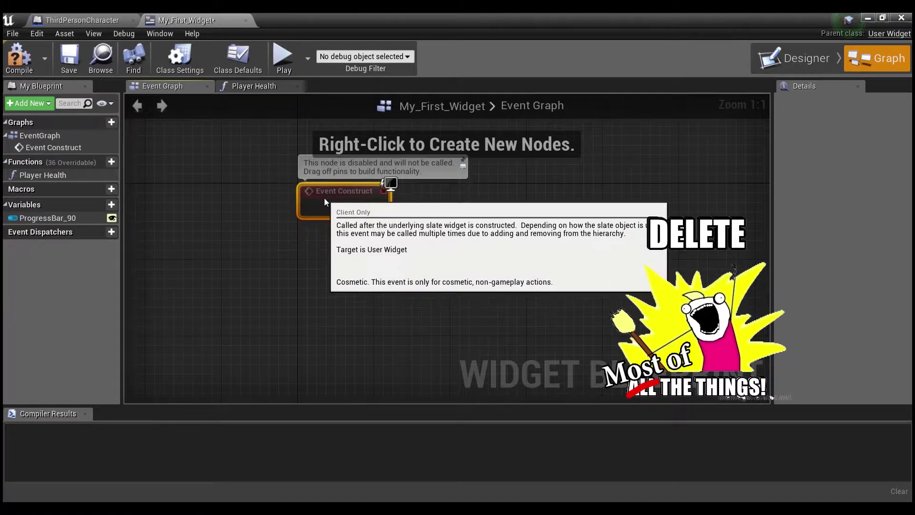
left_click(335, 243)
right_click_drag(377, 215, 317, 252)
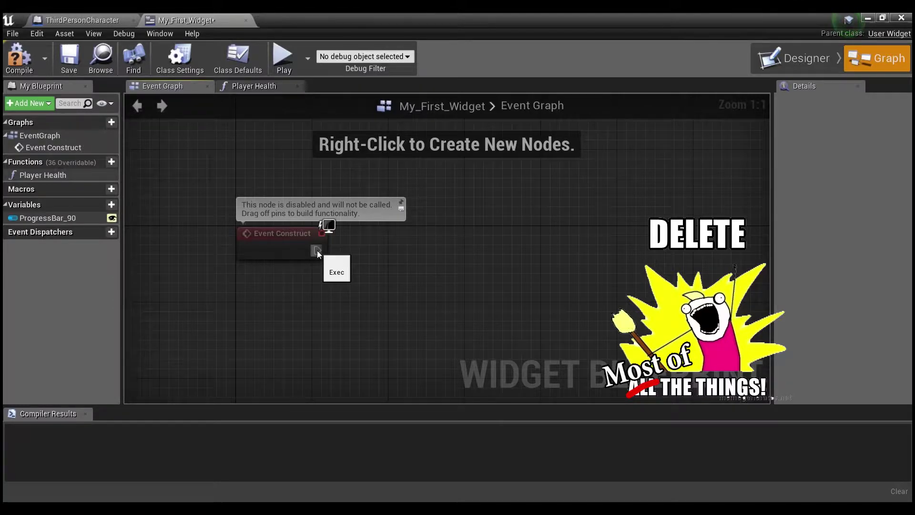
- Wire a Cast To ThirdPersonCharacter node after Event Construct
left_click_drag(317, 250, 424, 244)
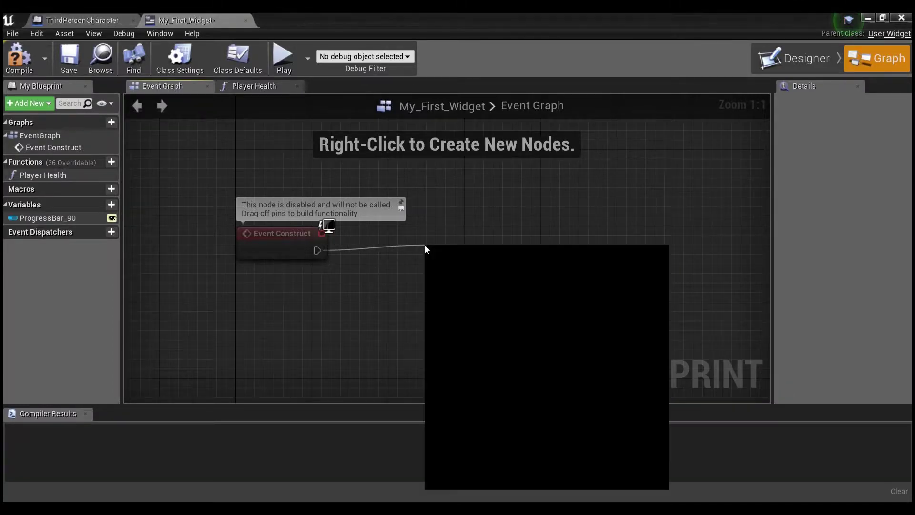
type("cast to")
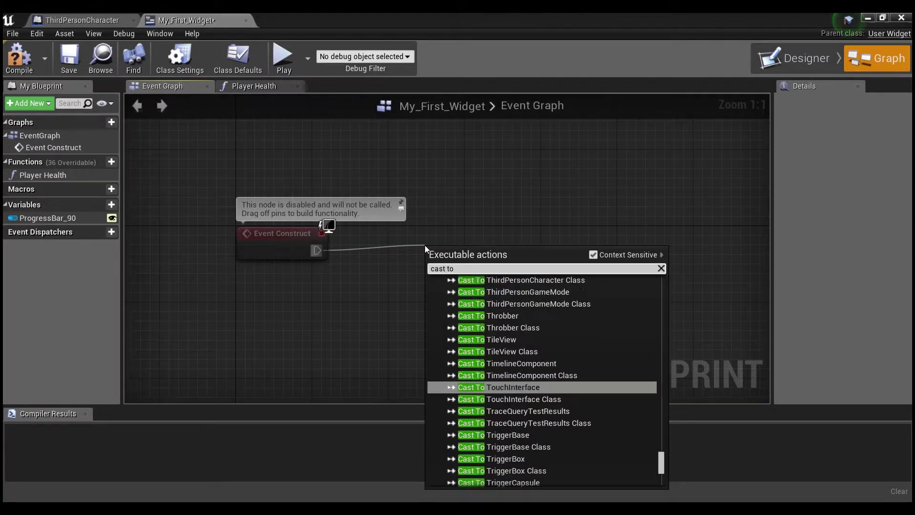
type(" third")
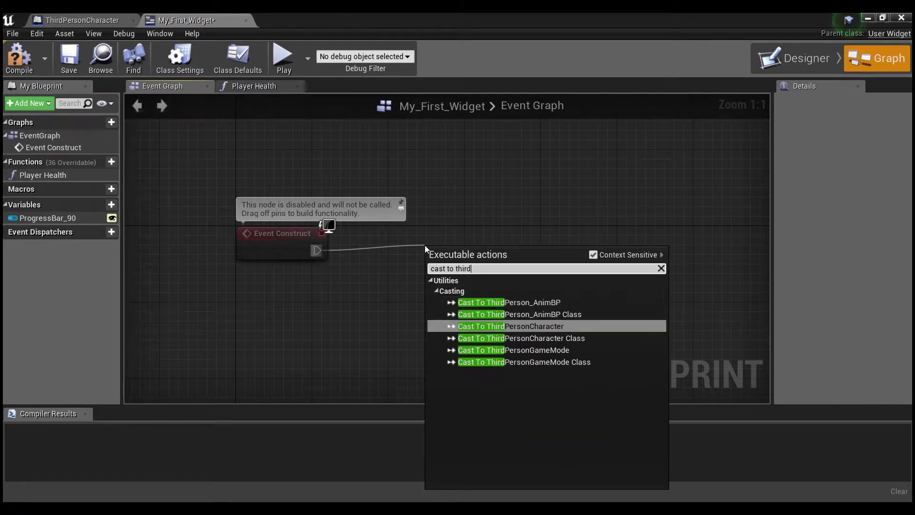
left_click(527, 325)
left_click_drag(479, 258, 573, 242)
- Feed Get Player Character into the cast's Object input and arrange both nodes
left_click_drag(533, 266, 478, 325)
type("get player char")
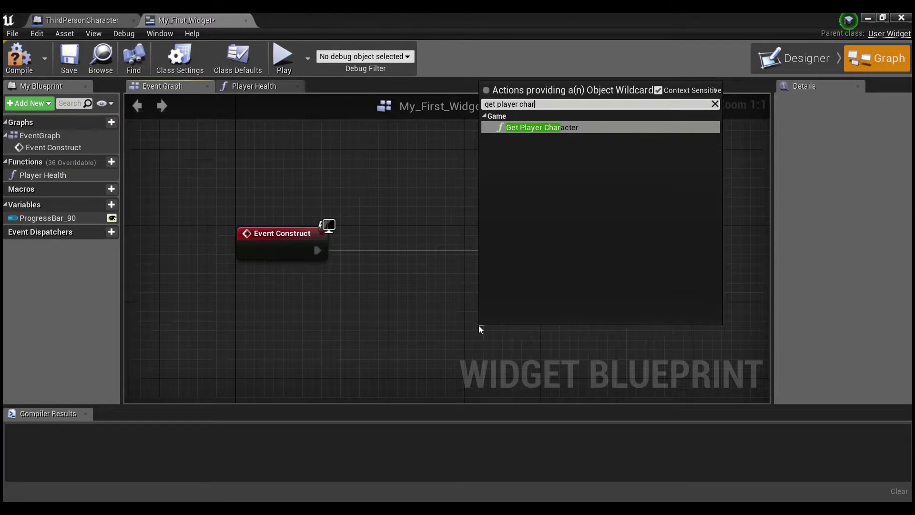
key("Return")
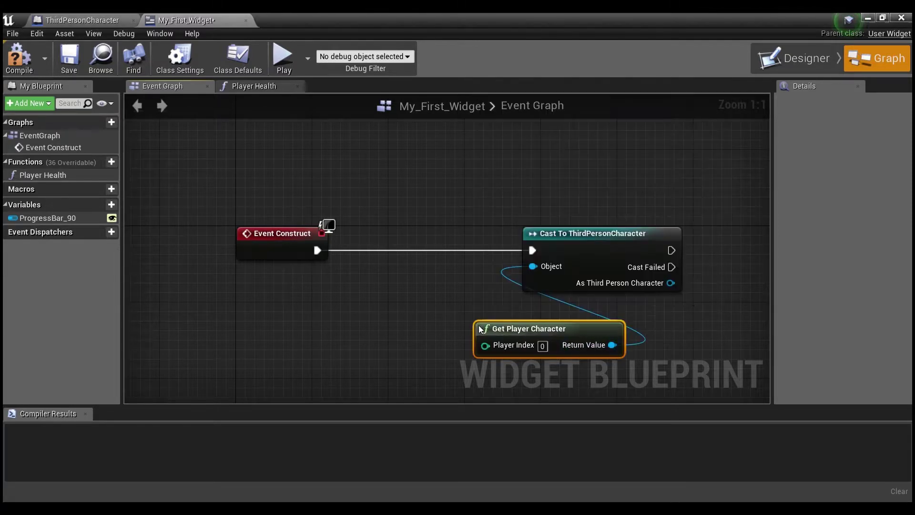
left_click_drag(515, 332, 562, 313)
right_click_drag(492, 304, 435, 257)
left_click_drag(435, 258, 584, 324)
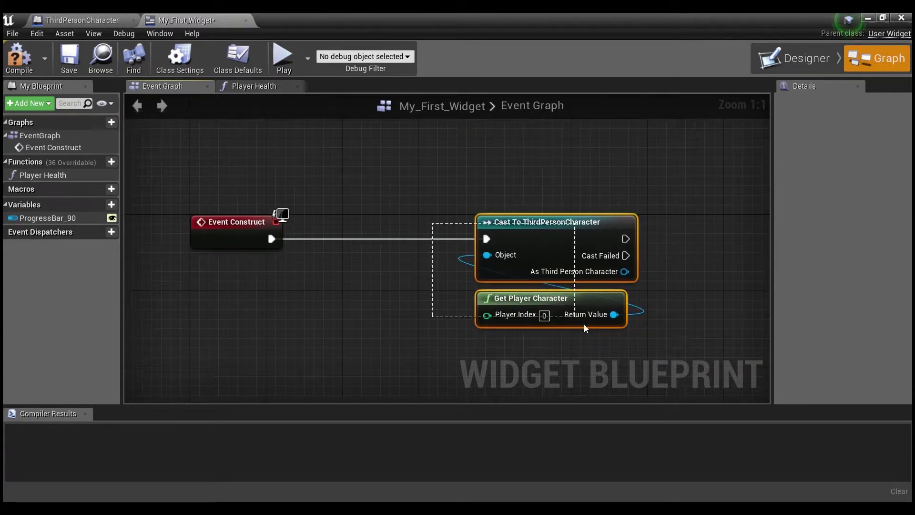
left_click_drag(554, 244, 508, 248)
left_click(642, 256)
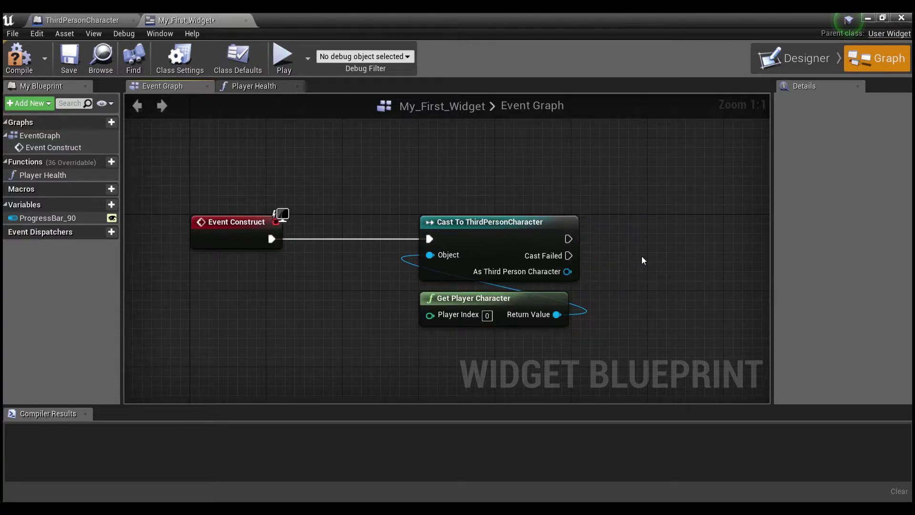
right_click_drag(641, 256, 473, 247)
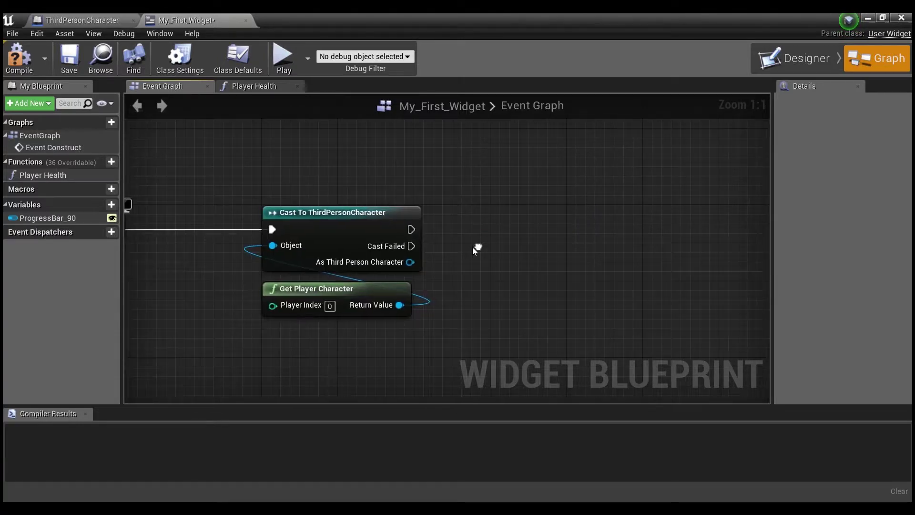
- Promote the cast's As Third Person Character output to a new variable named Player Ref
right_click(408, 262)
left_click(435, 280)
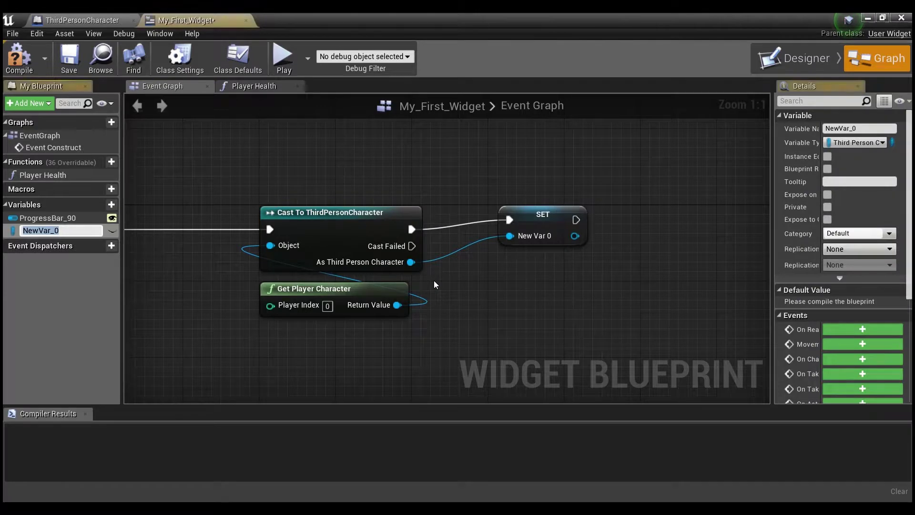
type("Player")
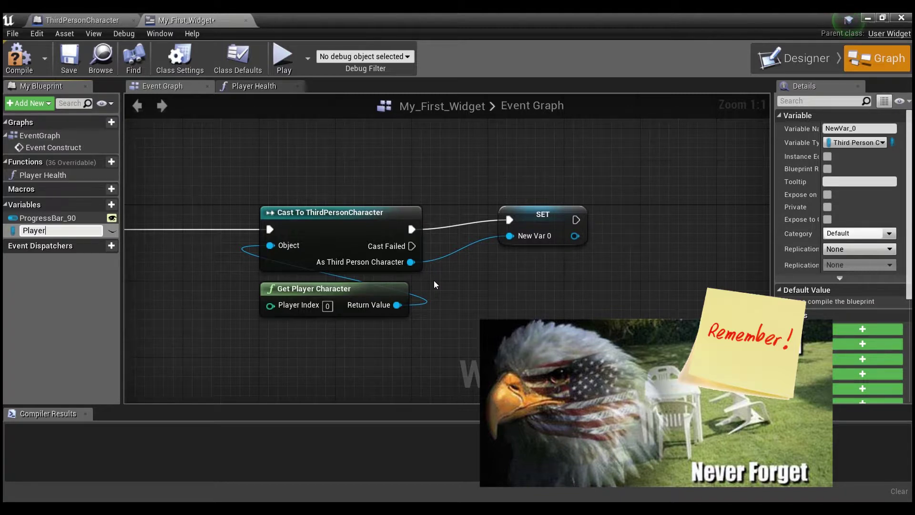
type("Ref")
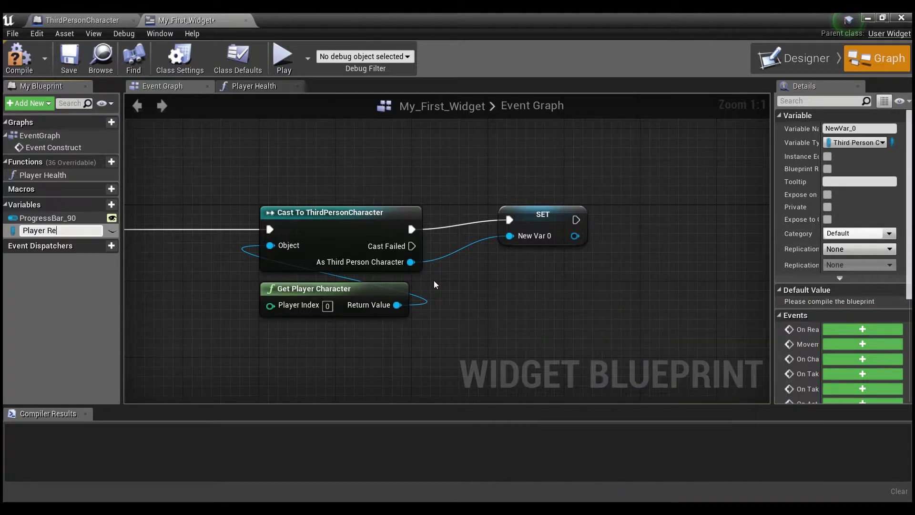
key("Return")
left_click_drag(534, 217, 513, 224)
left_click_drag(446, 186, 645, 325)
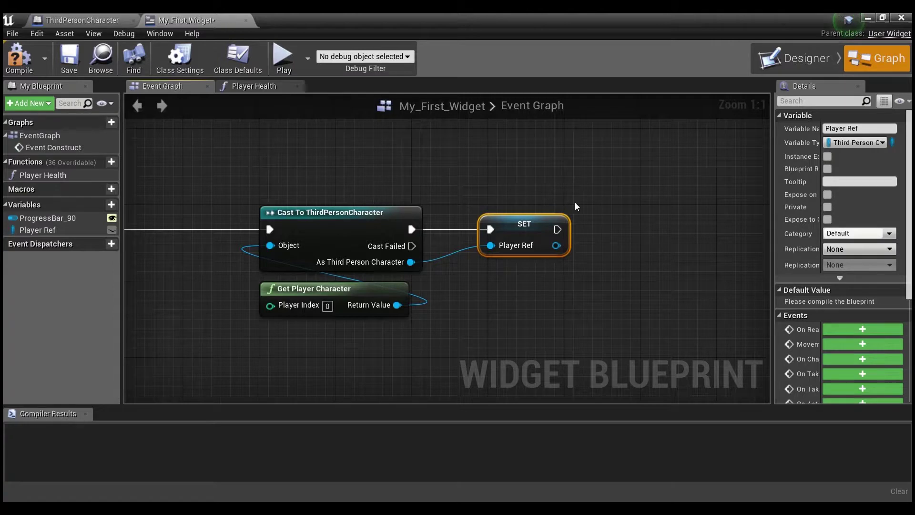
left_click(485, 279)
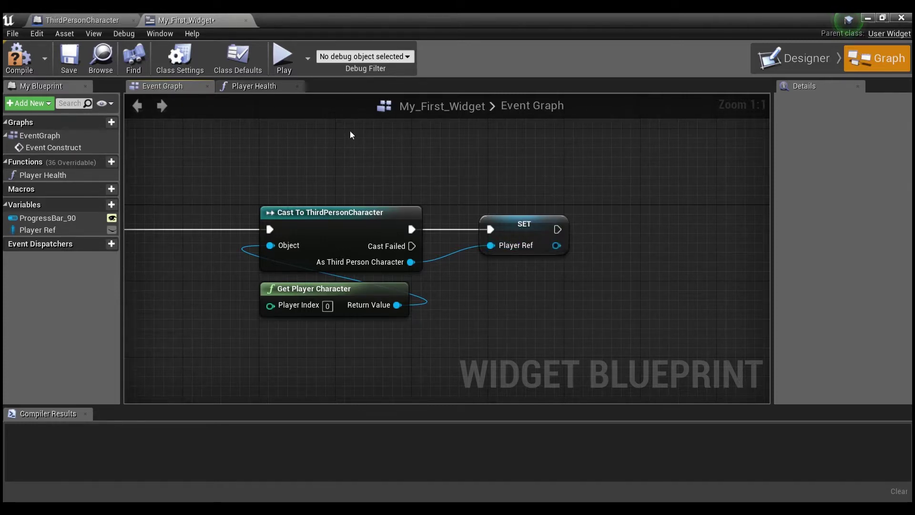
left_click(253, 86)
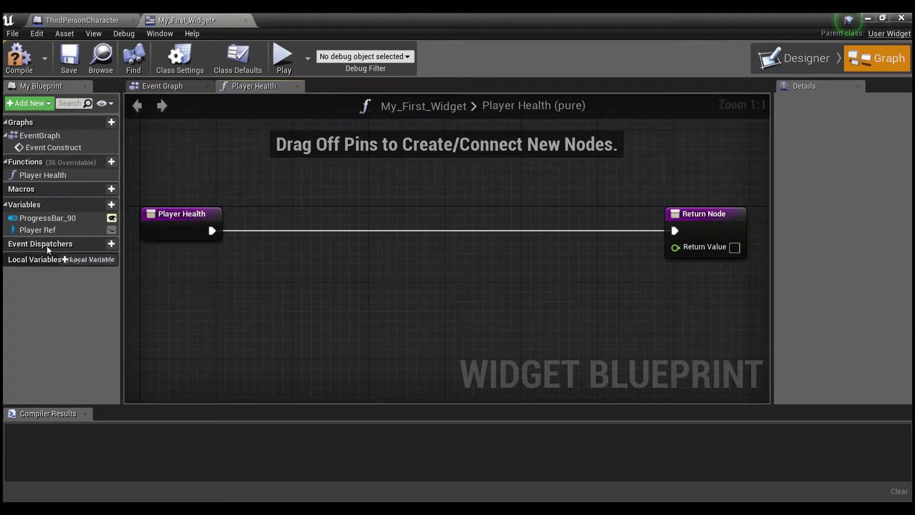
- Add a Player Ref getter and a Get Health node to the Player Health graph
left_click(28, 231)
left_click_drag(27, 230, 170, 278)
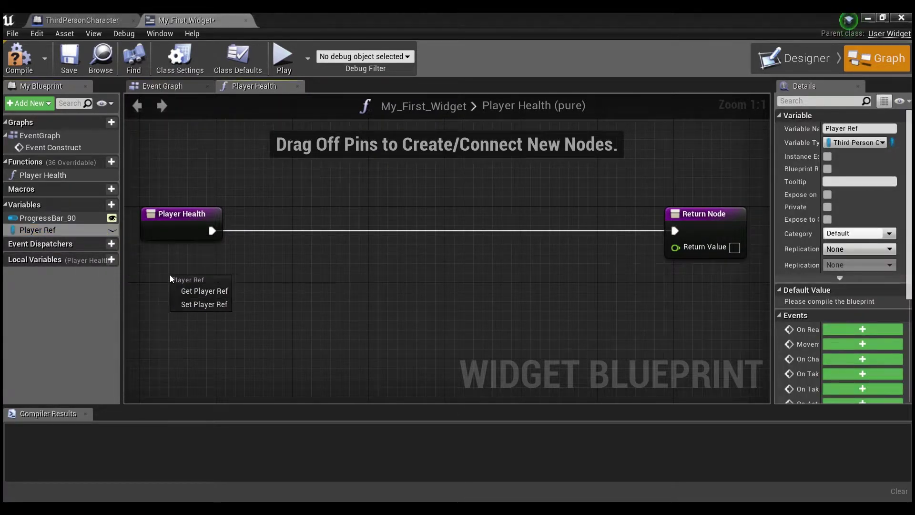
left_click(198, 290)
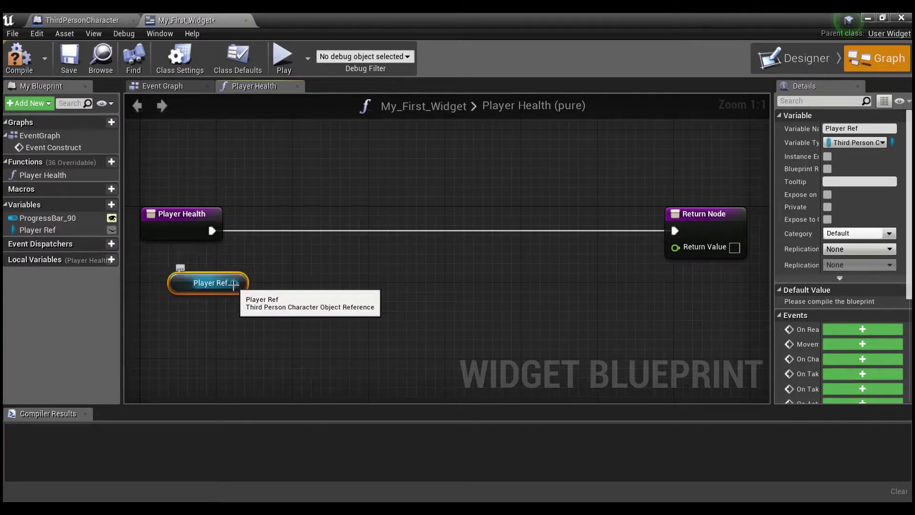
left_click_drag(233, 283, 339, 304)
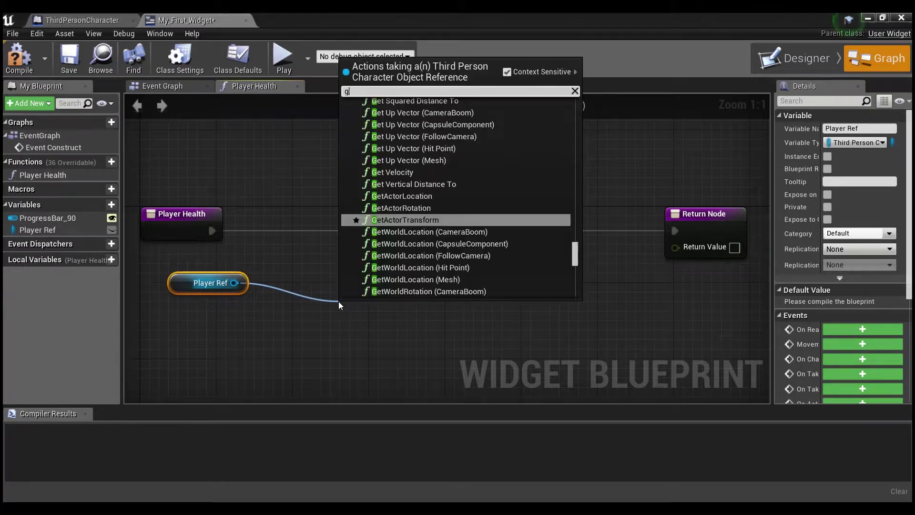
type("get health")
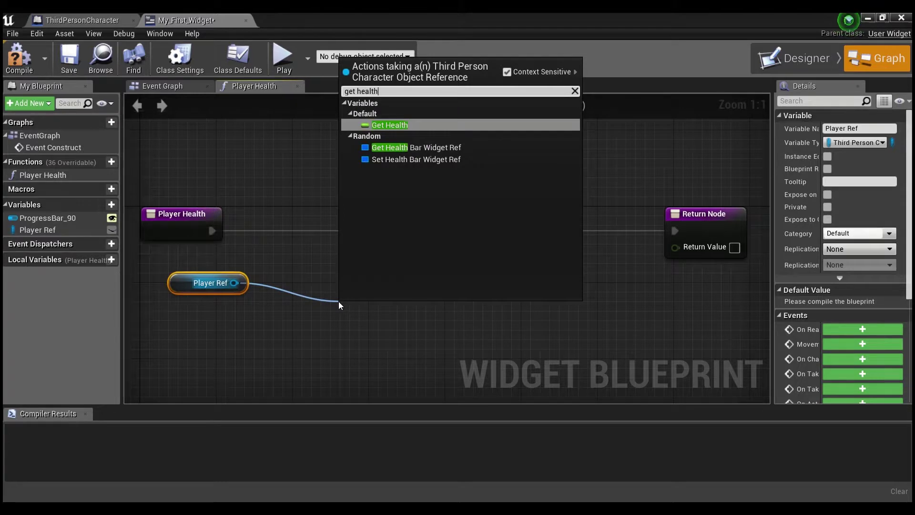
left_click(395, 124)
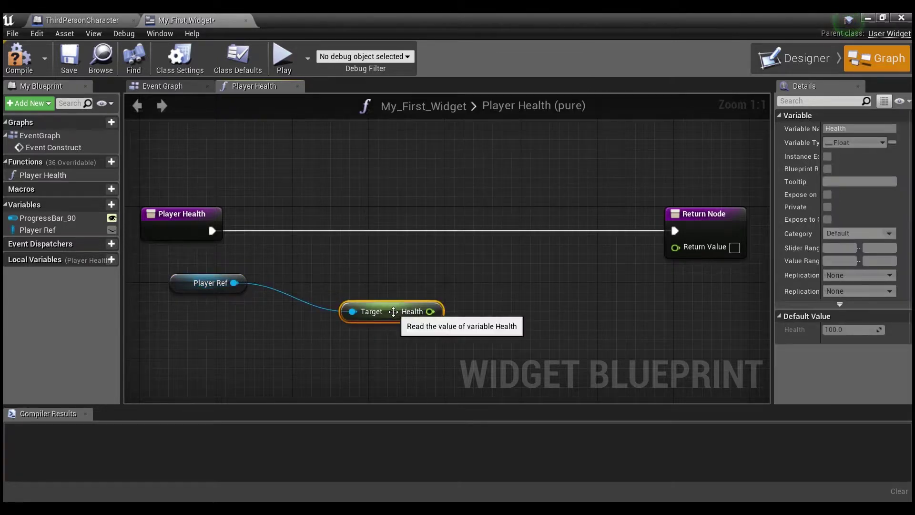
left_click_drag(385, 309, 328, 285)
left_click_drag(373, 312, 149, 253)
left_click_drag(323, 286, 300, 291)
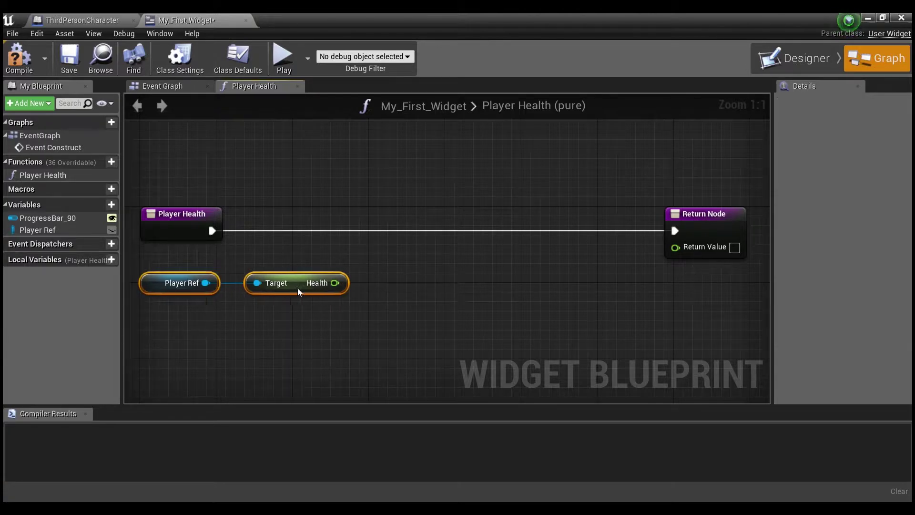
left_click(304, 337)
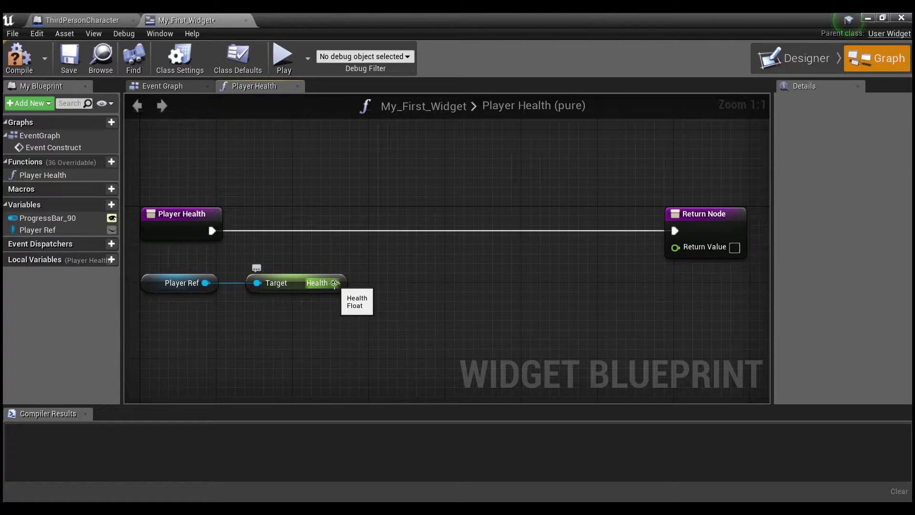
- Wire Health into the Return Node's Return Value
mouse_move(335, 283)
left_mouse_down()
mouse_move(507, 254)
mouse_move(644, 242)
mouse_move(679, 250)
left_mouse_up()
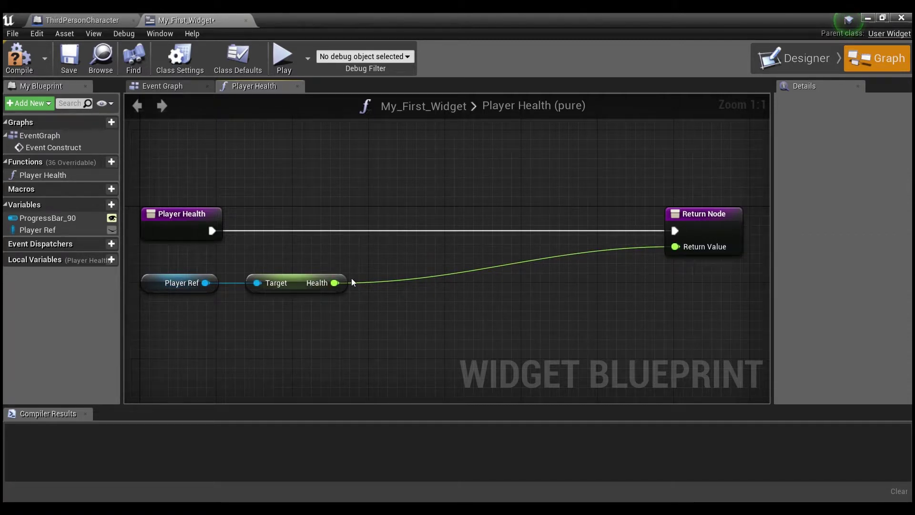
left_click(298, 286)
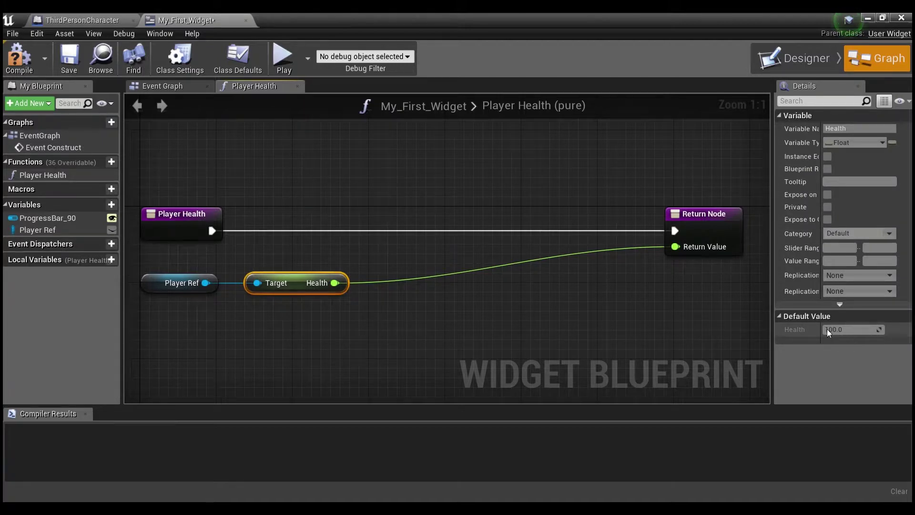
left_click(696, 220)
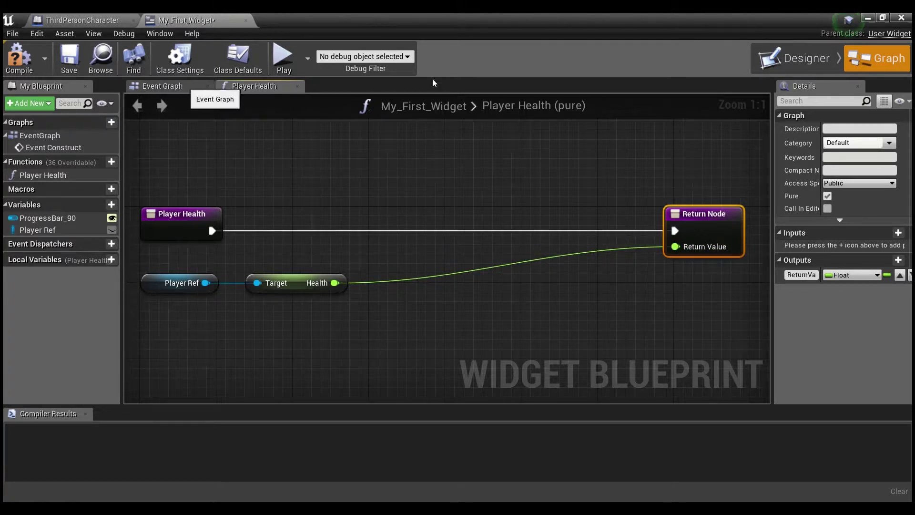
- Switch My_First_Widget to Designer view, then go to the ThirdPersonCharacter blueprint
left_click(794, 58)
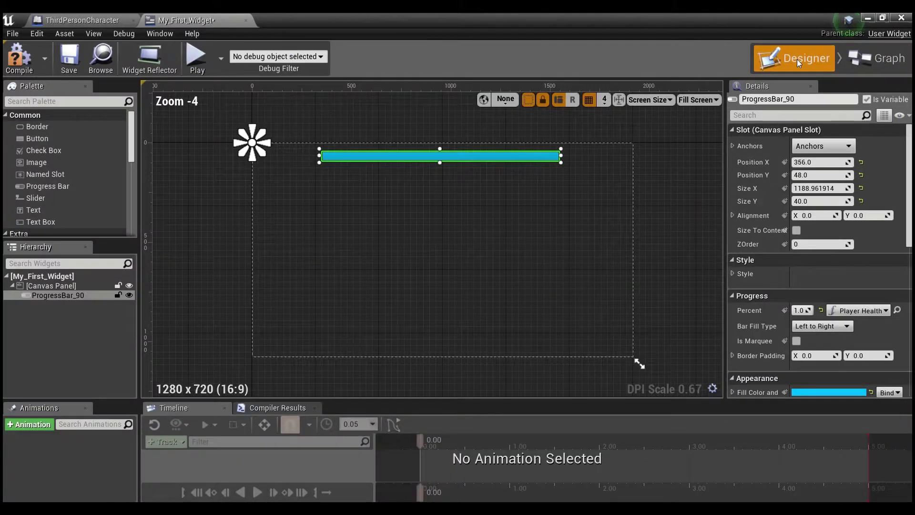
left_click(83, 21)
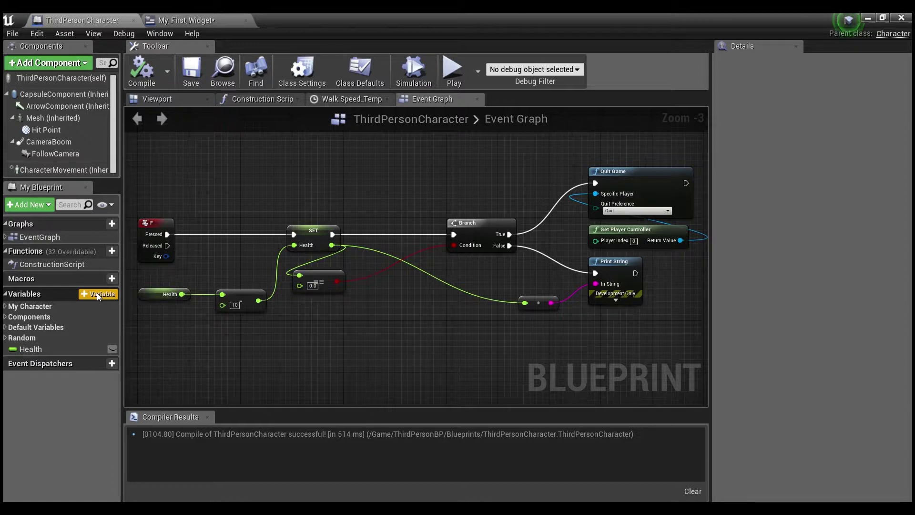
- Add a Float variable Max Health to ThirdPersonCharacter with default value 100
left_click(97, 292)
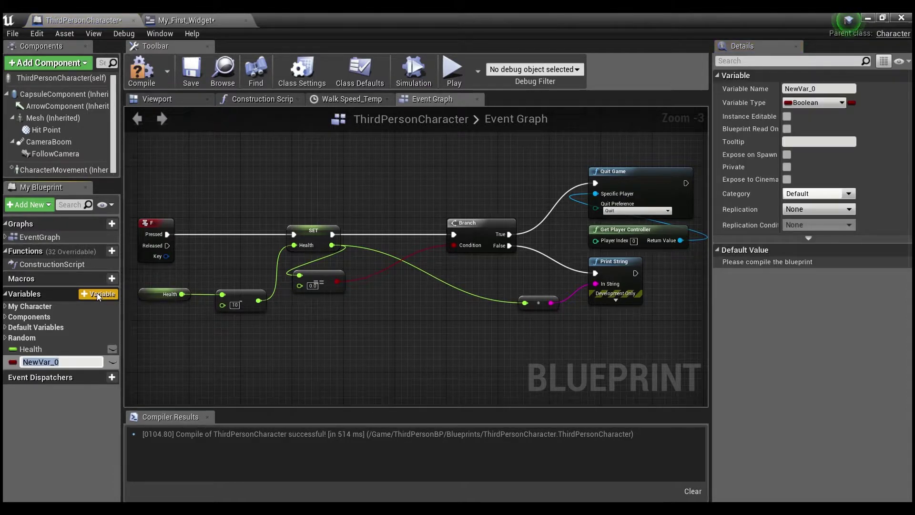
type("Max Health")
key("Return")
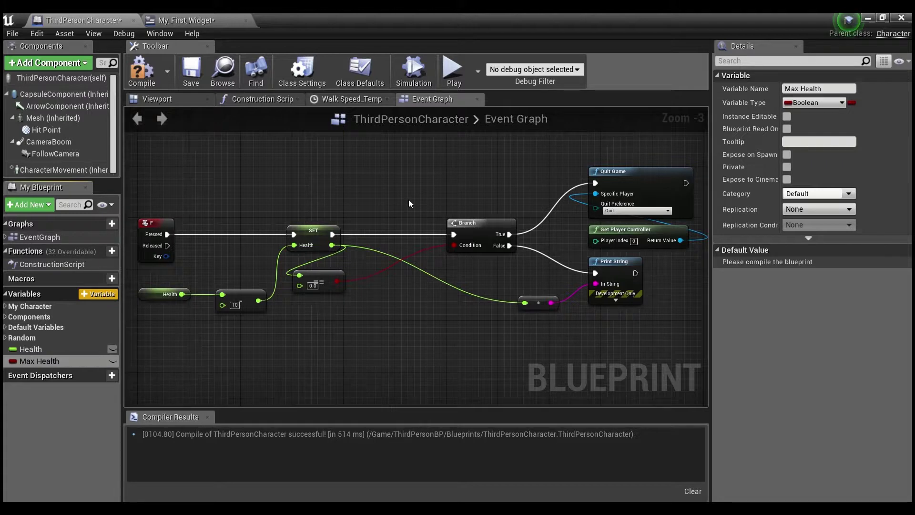
left_click(816, 105)
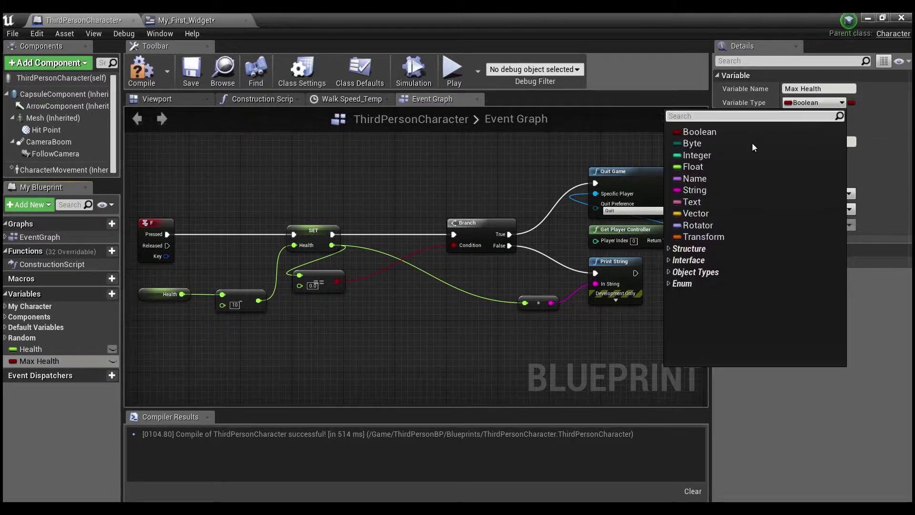
left_click(723, 167)
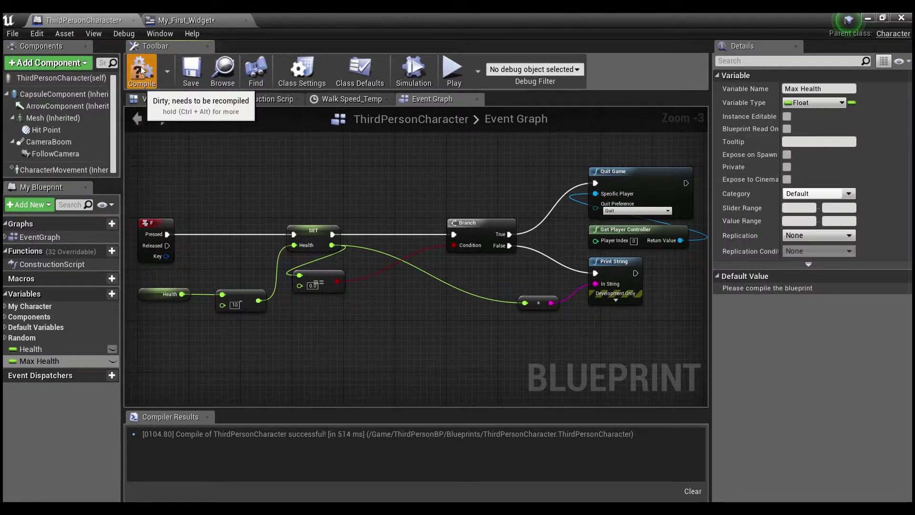
key("F7")
left_click(816, 290)
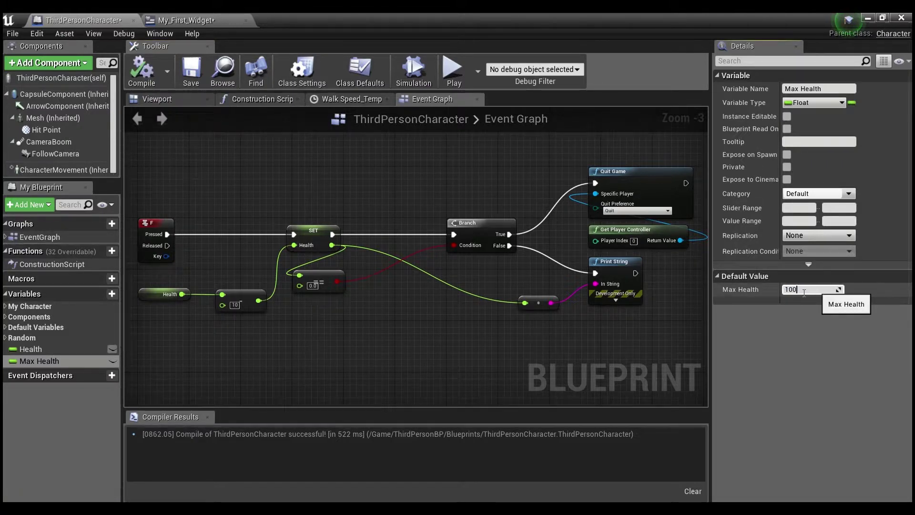
type("100")
key("Return")
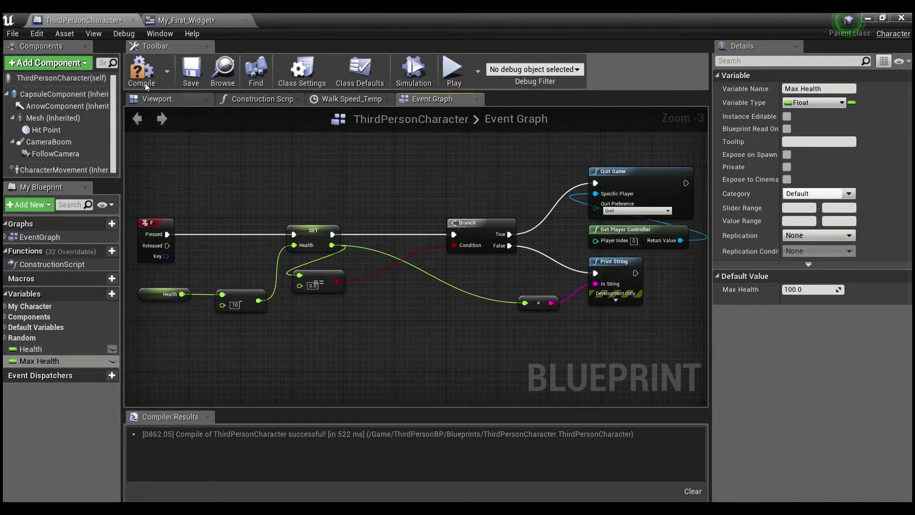
- Compile and save the ThirdPersonCharacter blueprint
left_click(31, 352)
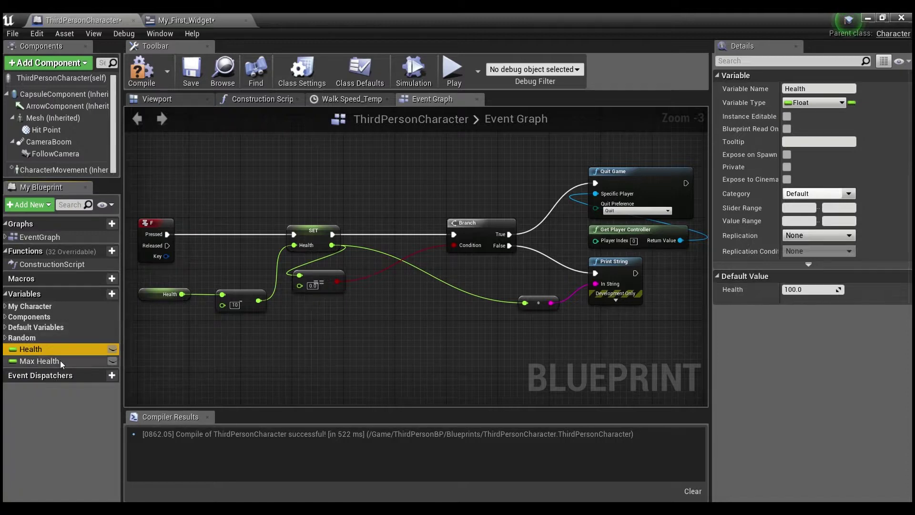
left_click(60, 362)
left_click(142, 71)
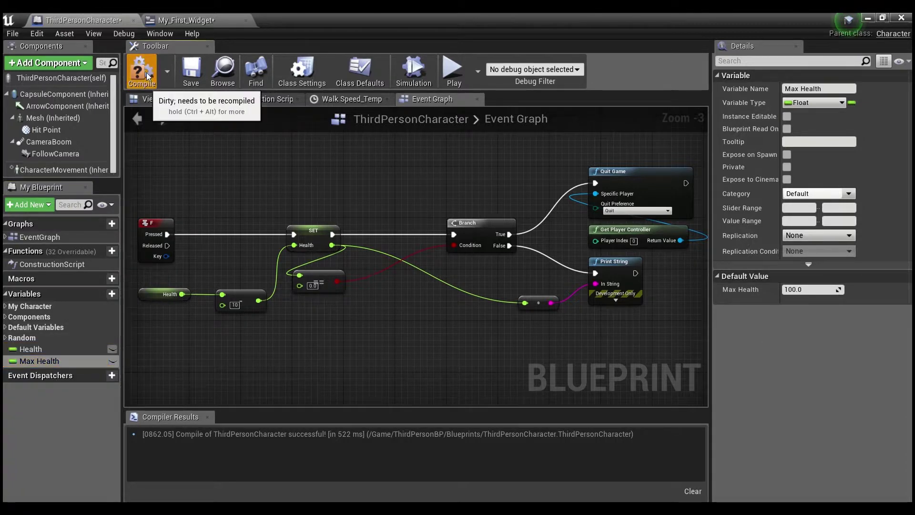
left_click(191, 64)
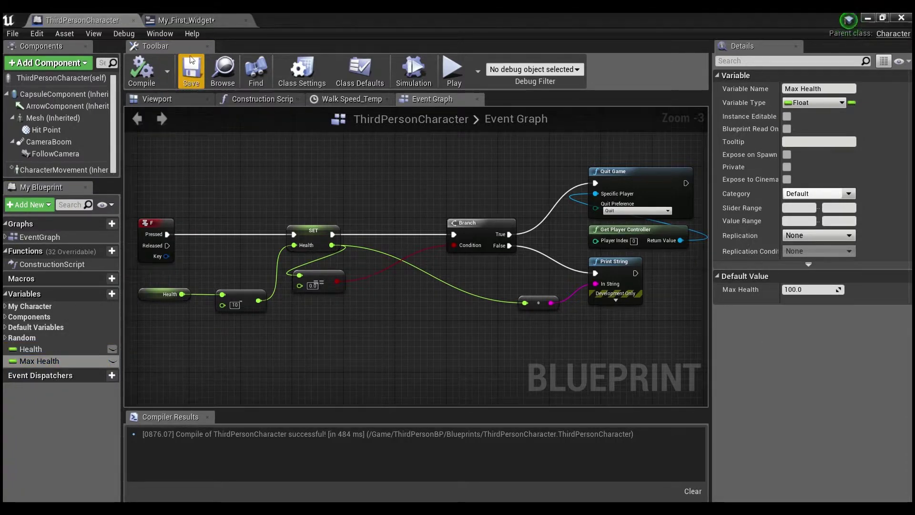
left_click(193, 20)
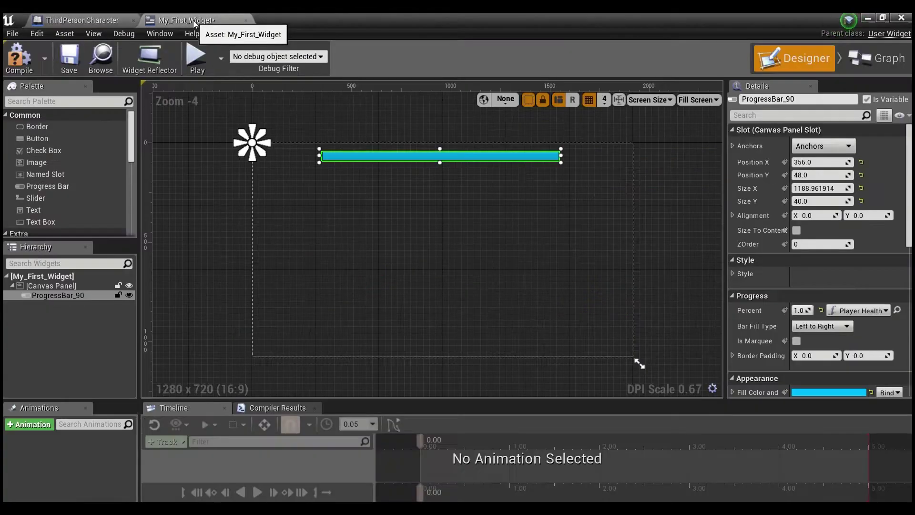
- In the widget's graph, add a Get Max Health node from Player Ref just below the Health getter
left_click(872, 60)
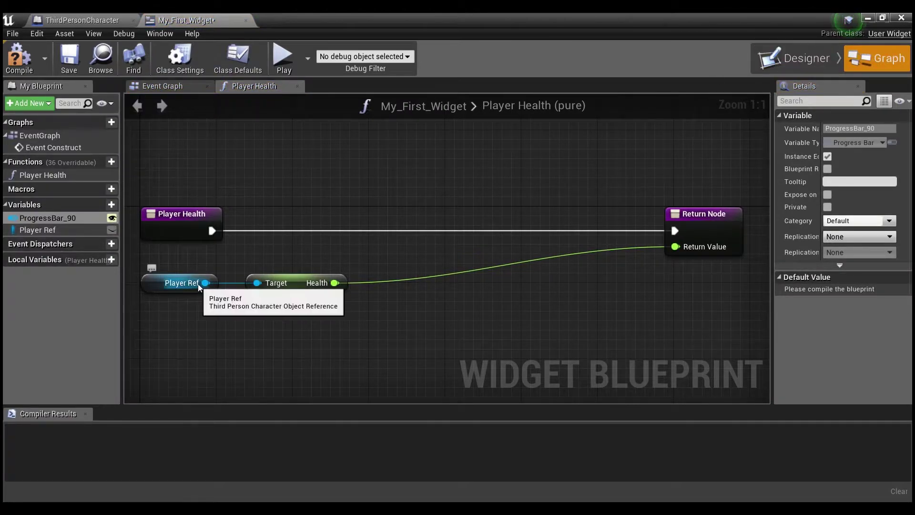
mouse_move(206, 282)
left_mouse_down()
mouse_move(233, 291)
mouse_move(247, 342)
mouse_move(260, 351)
left_mouse_up()
type("max heal")
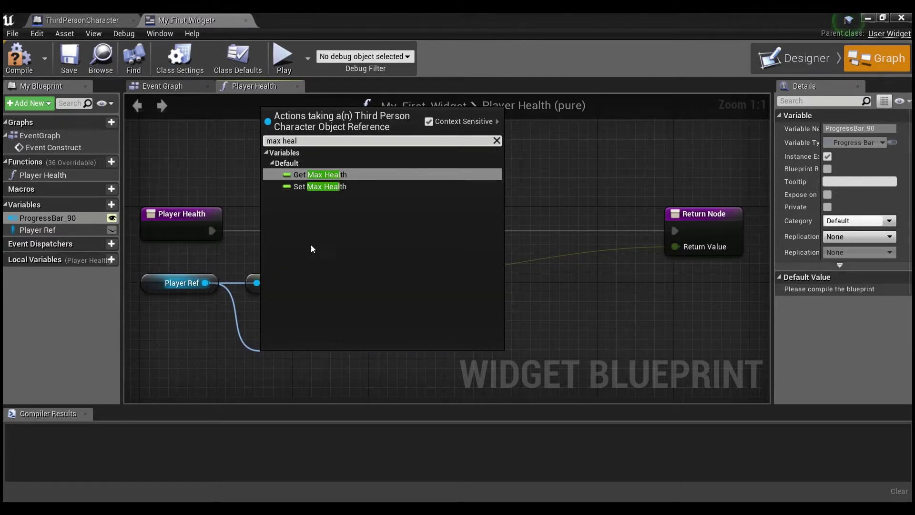
left_click(328, 176)
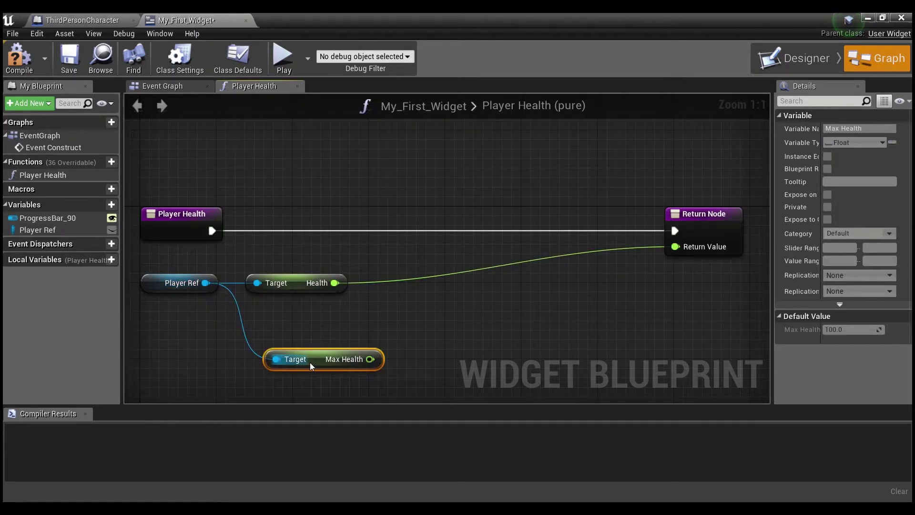
left_click_drag(274, 355, 245, 316)
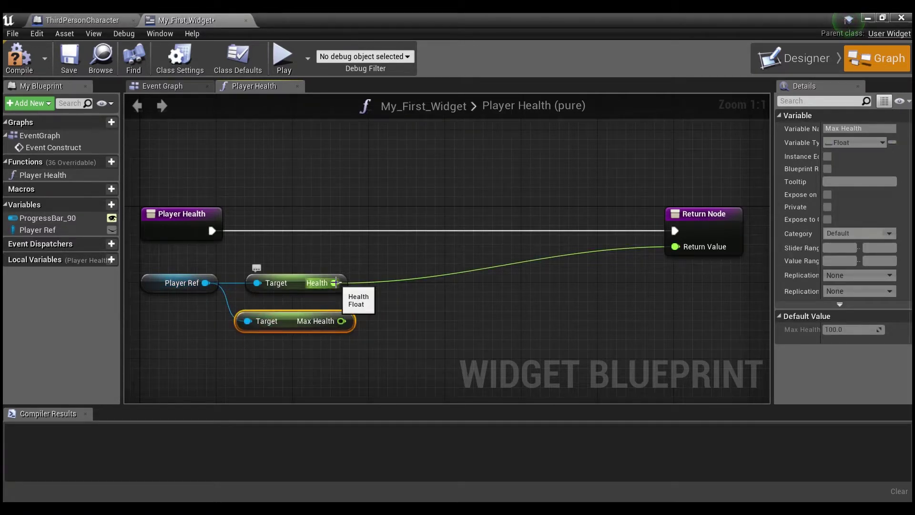
- Divide Health by Max Health with a float / float node and shift the calculation nodes right
mouse_move(334, 282)
left_mouse_down()
mouse_move(409, 316)
mouse_move(404, 307)
left_mouse_up()
type("divide")
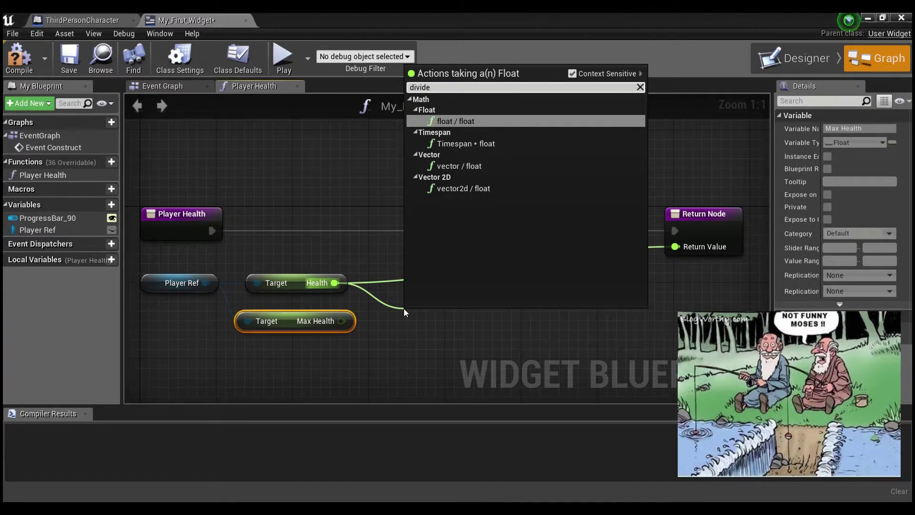
key("Return")
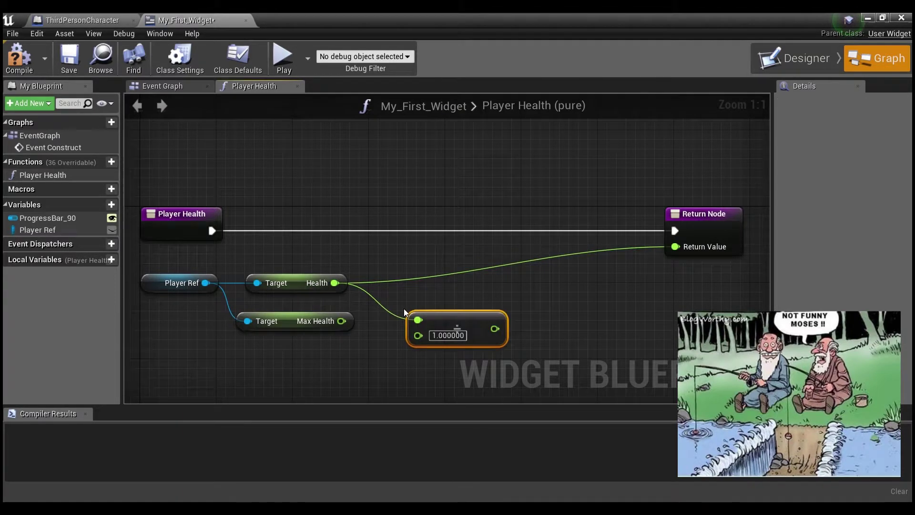
mouse_move(341, 320)
left_mouse_down()
mouse_move(426, 350)
mouse_move(413, 305)
mouse_move(684, 248)
left_mouse_up()
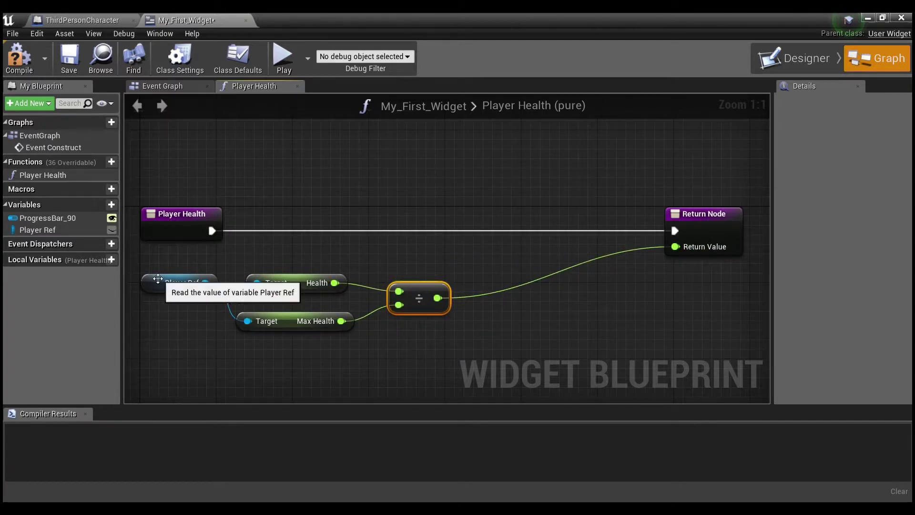
left_click_drag(162, 282, 422, 336)
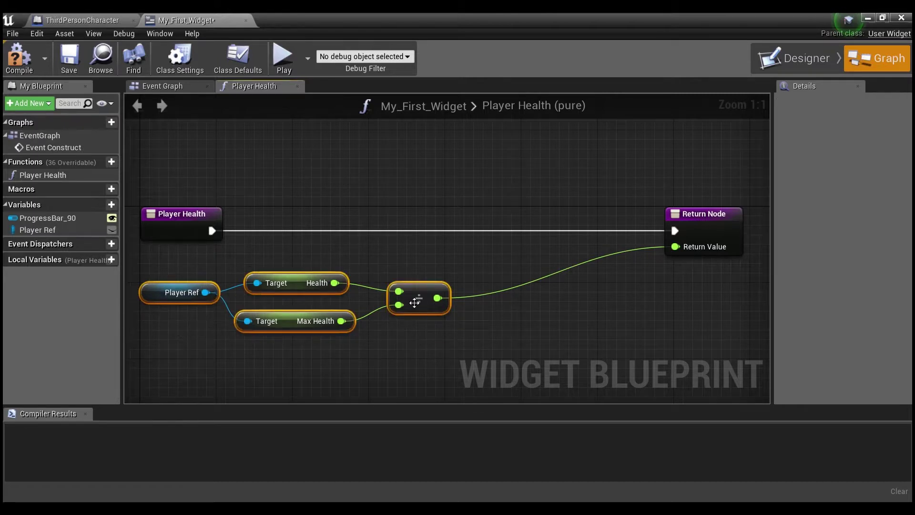
left_click_drag(420, 296, 572, 295)
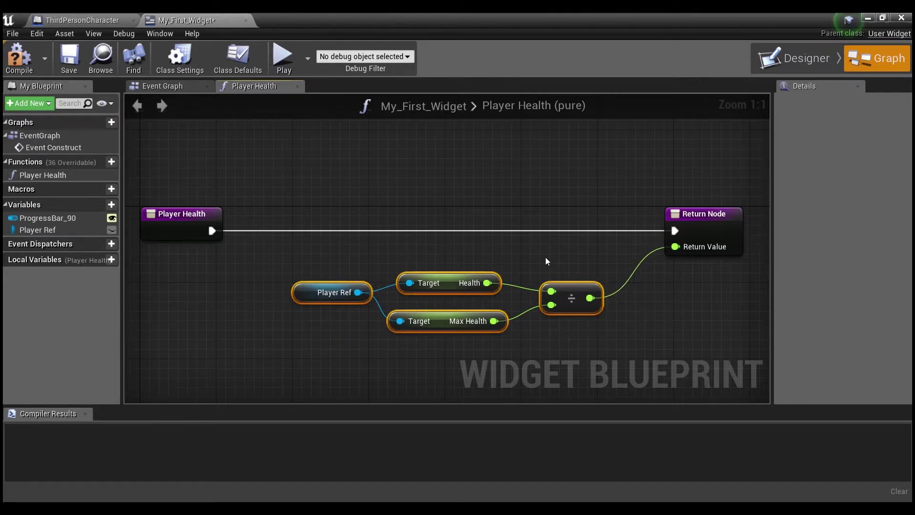
left_click(449, 322)
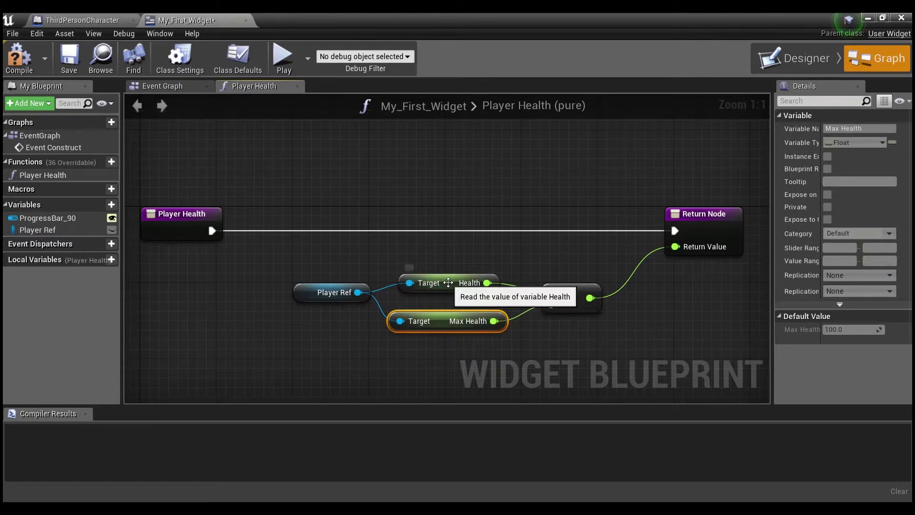
left_click(466, 284)
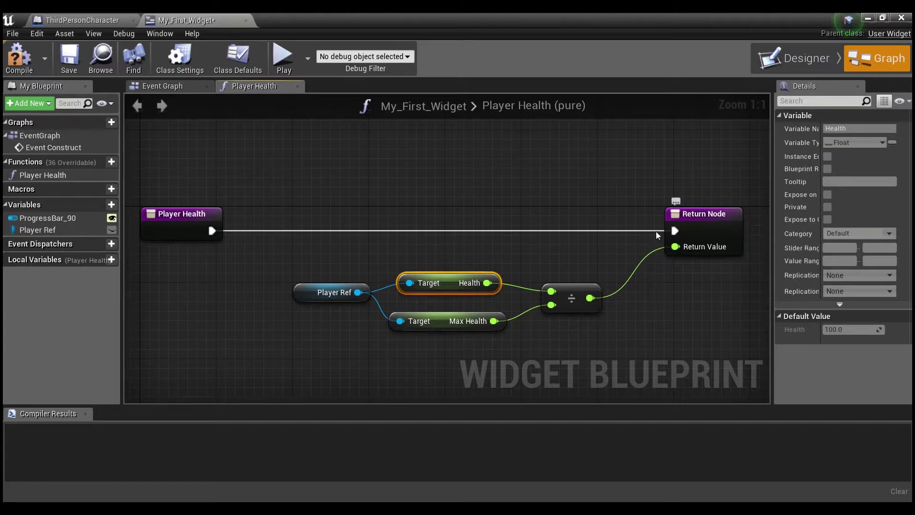
- In the Designer, anchor the progress bar to the top centre
left_click(807, 64)
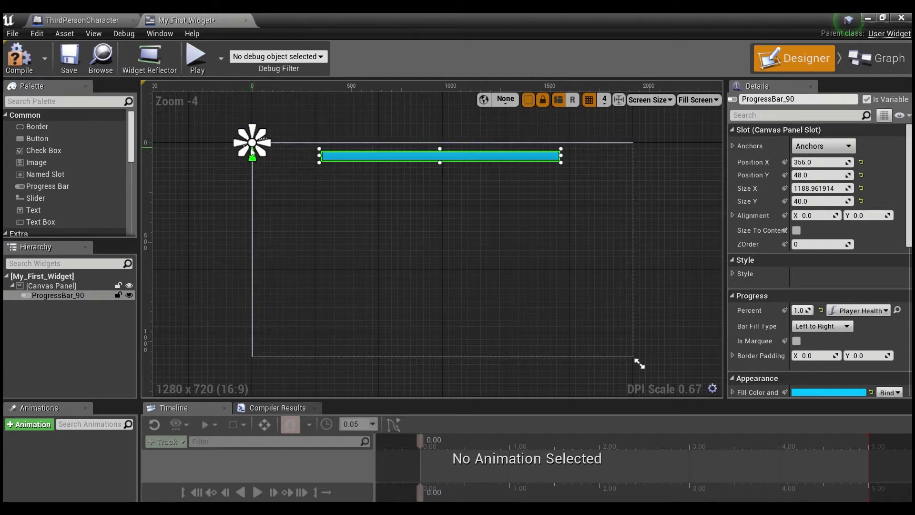
left_click(839, 149)
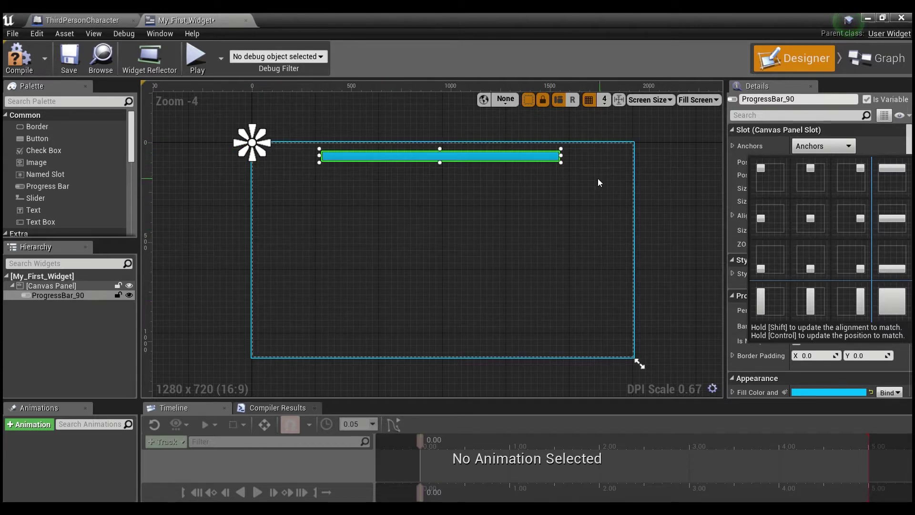
left_click(810, 173)
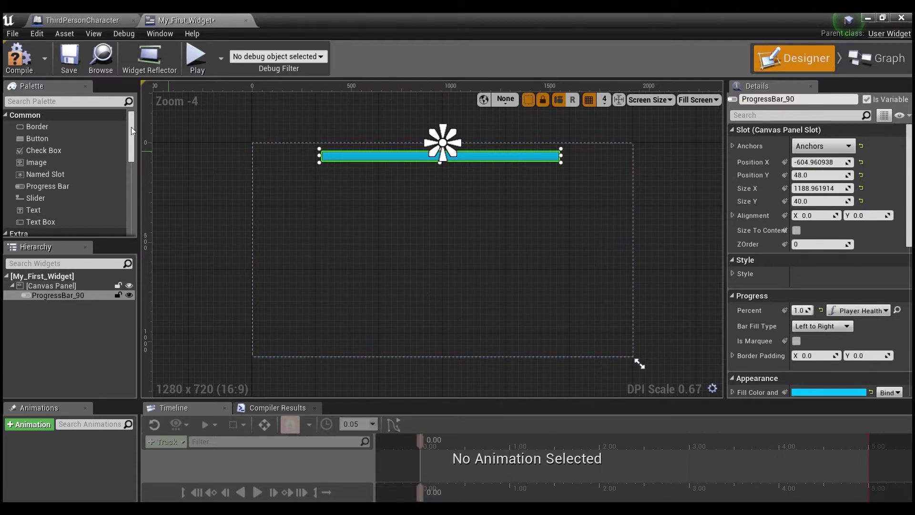
- Compile and save My_First_Widget, then go to ThirdPersonCharacter's Event Graph
left_click(28, 66)
left_click(69, 57)
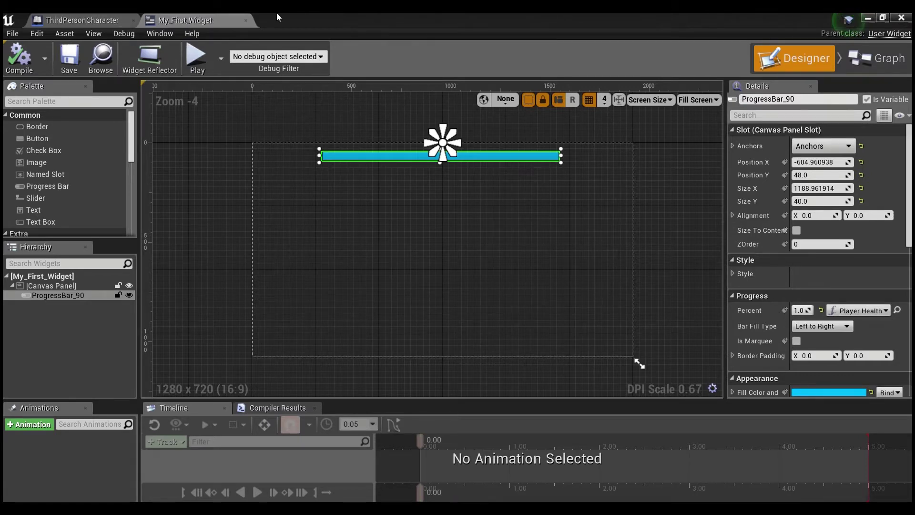
left_click(107, 25)
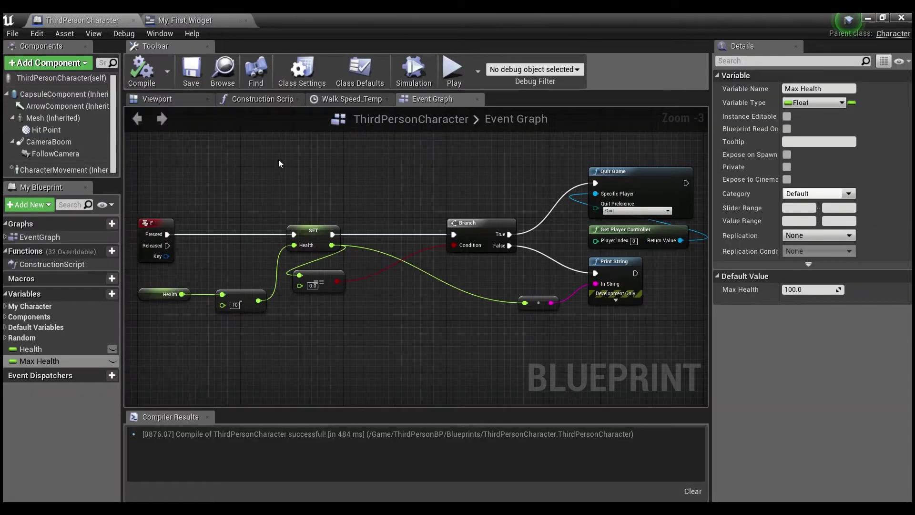
- Clear space in the Event Graph and add an Event BeginPlay node
right_click_drag(307, 174, 425, 329)
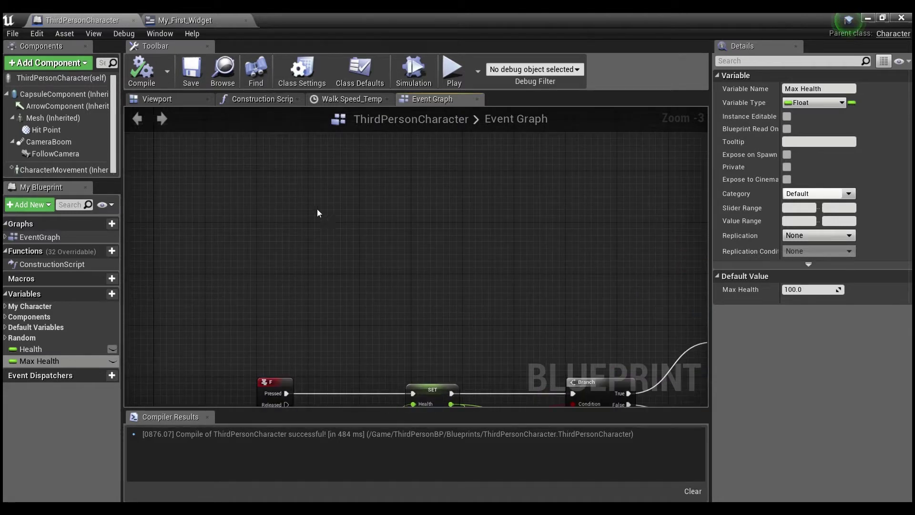
right_click(338, 237)
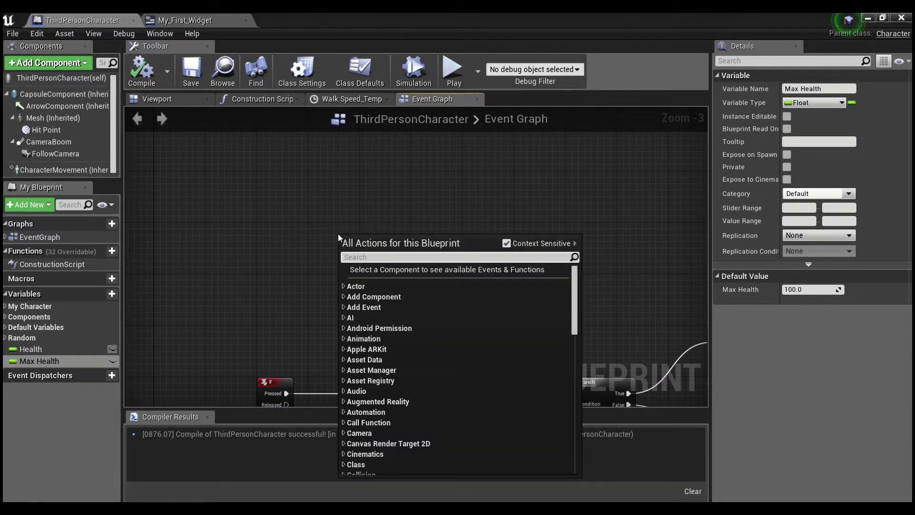
type("beginplay")
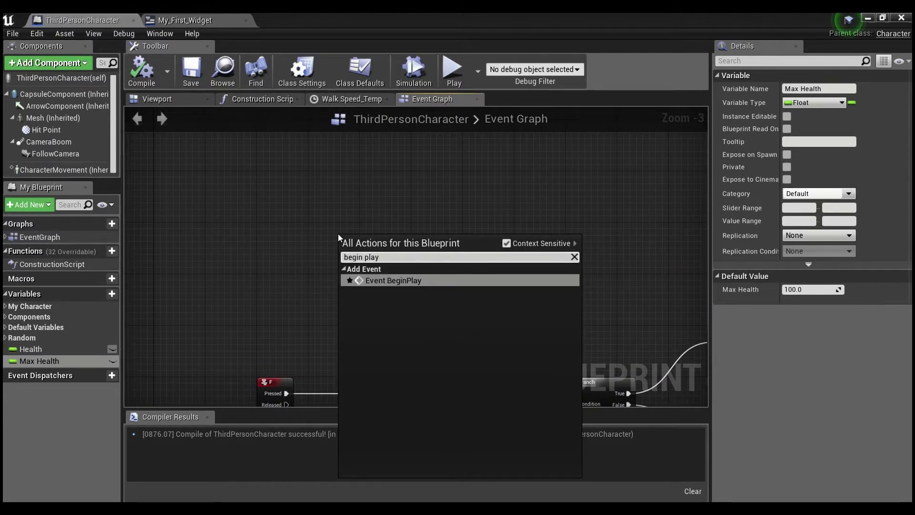
key("Return")
scroll(333, 233, "up", 1)
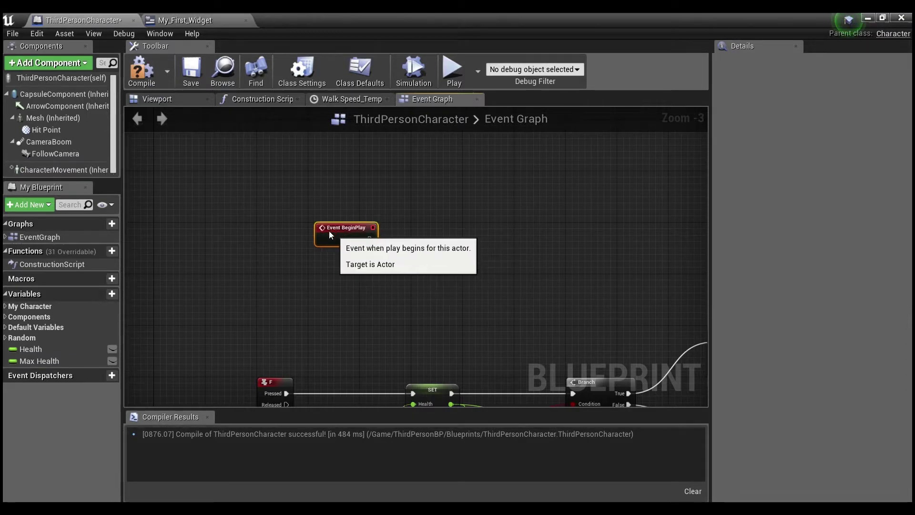
scroll(422, 249, "up", 1)
right_click_drag(423, 254, 347, 258)
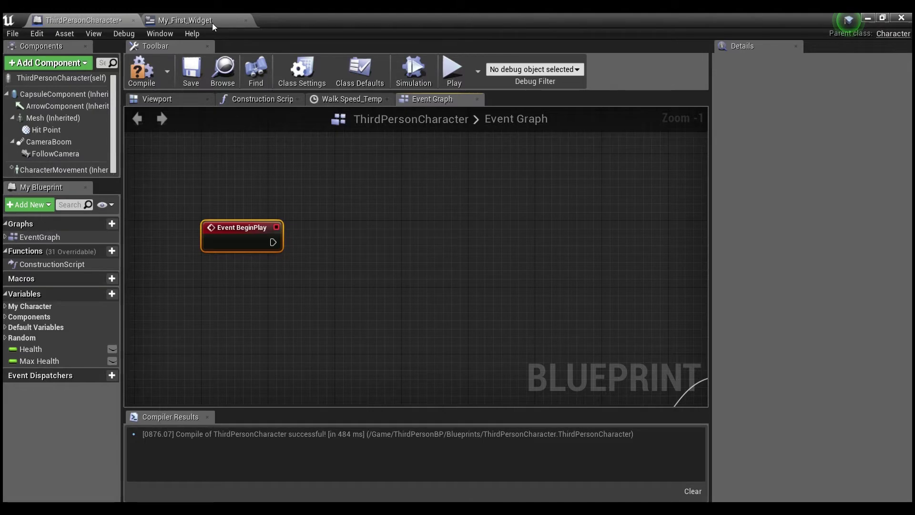
left_click(414, 250)
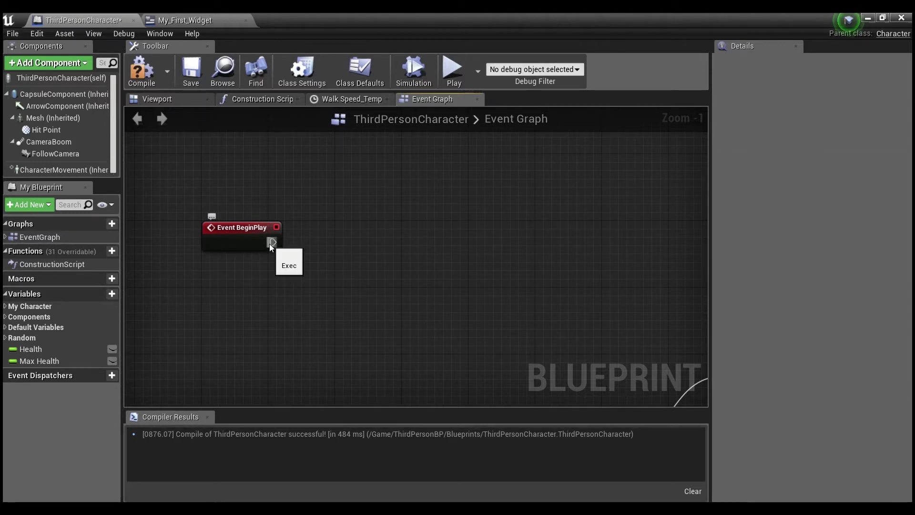
- Add a Create Widget node driven by Event BeginPlay's execution pin, aligned with it
left_click_drag(269, 244, 408, 233)
type("create widget")
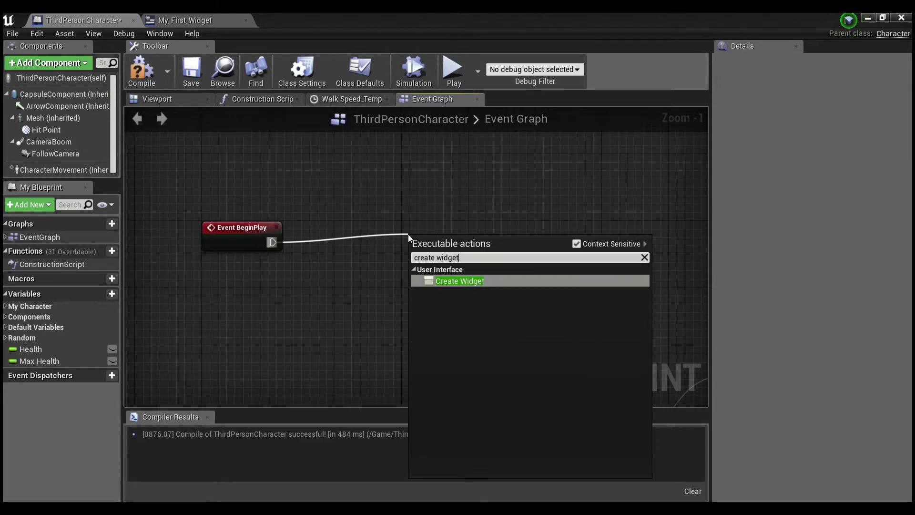
key("Return")
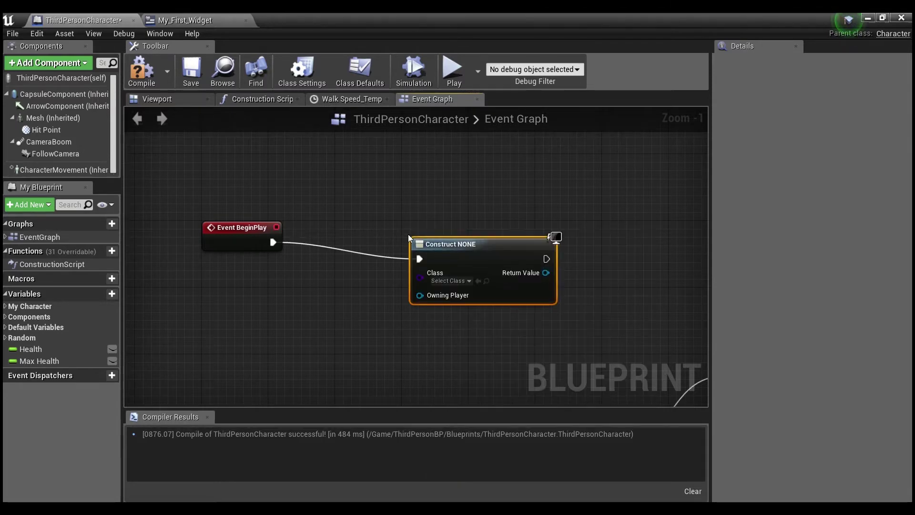
left_click_drag(434, 245, 426, 227)
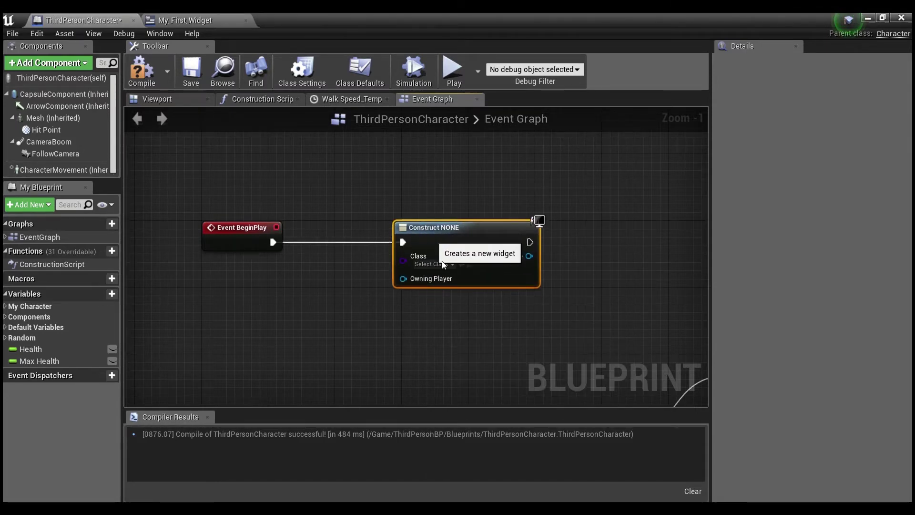
- Set the Create Widget node's class to My_First_Widget
left_click(451, 264)
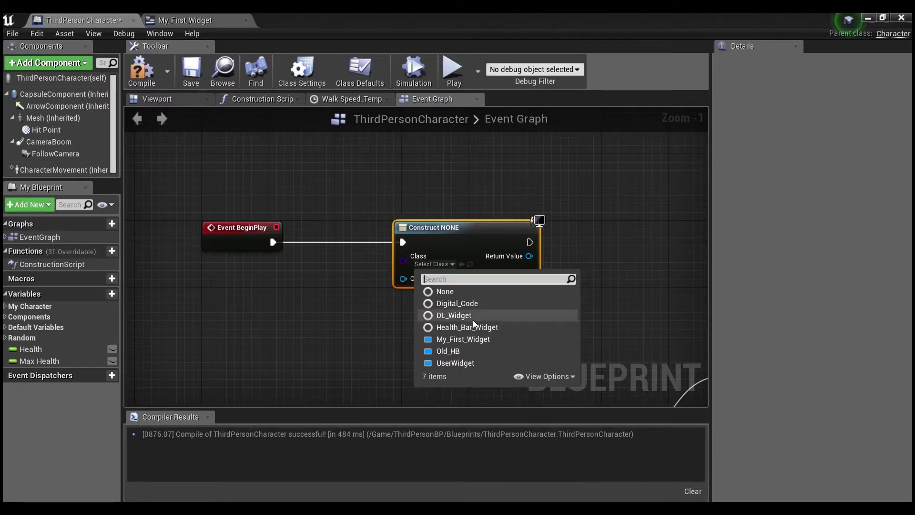
left_click(458, 340)
right_click_drag(604, 327, 454, 279)
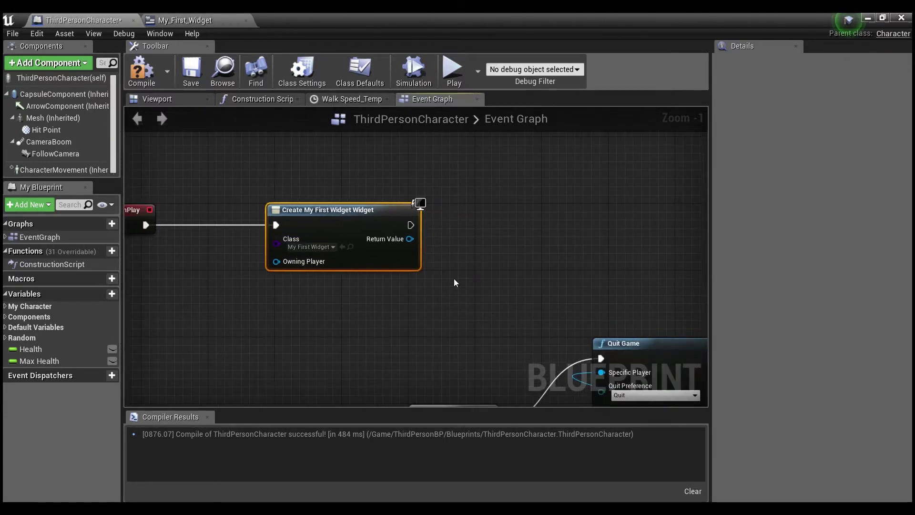
left_click_drag(349, 223, 334, 221)
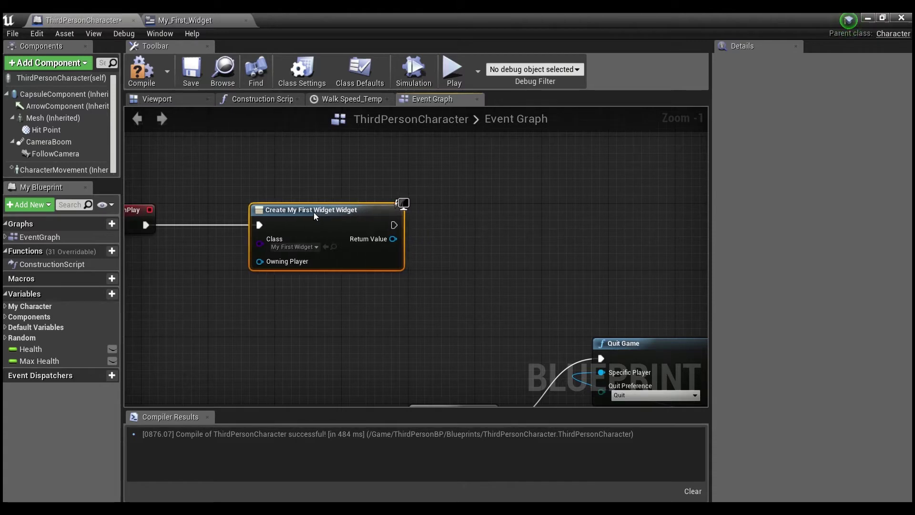
left_click(313, 282)
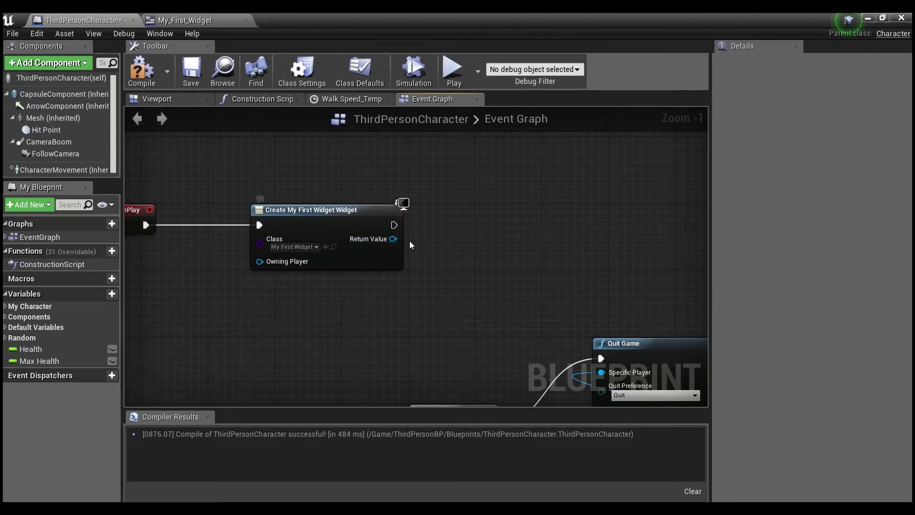
- Promote the created widget to a new variable named My First Widget Ref
right_click(391, 238)
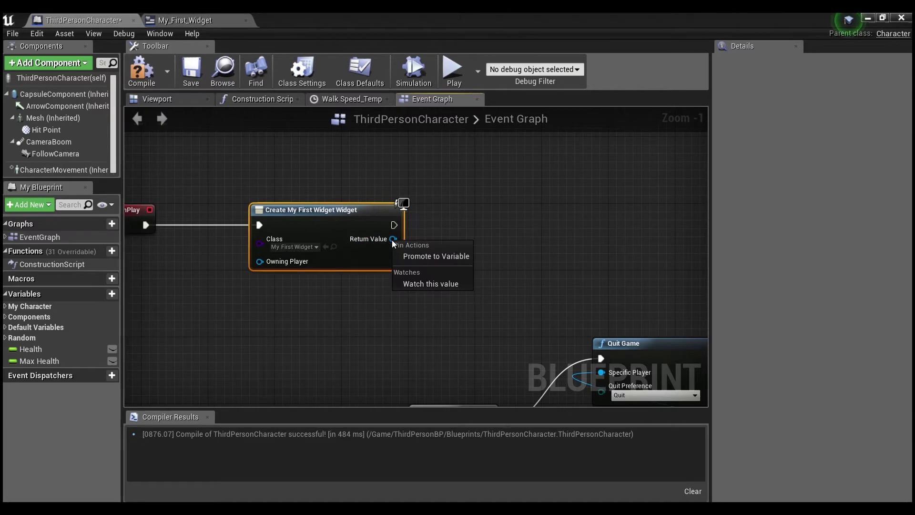
left_click(414, 256)
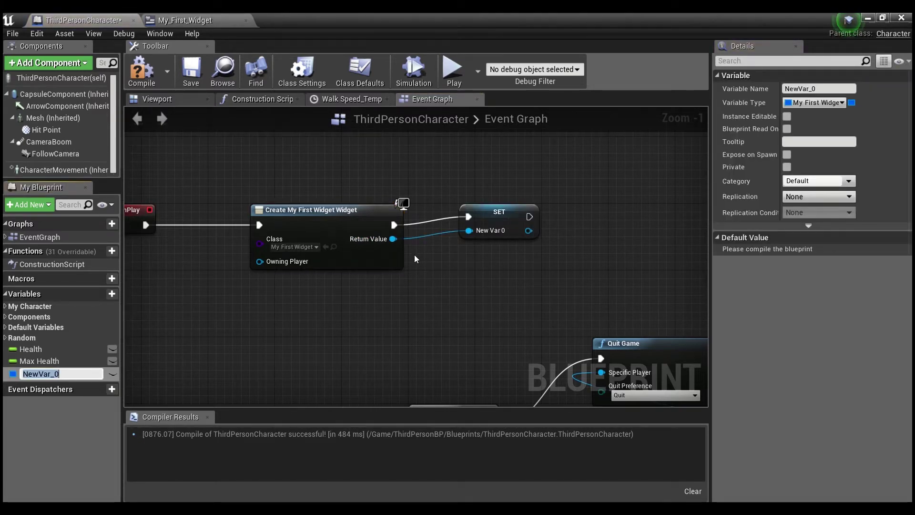
type("My First Widget Ref")
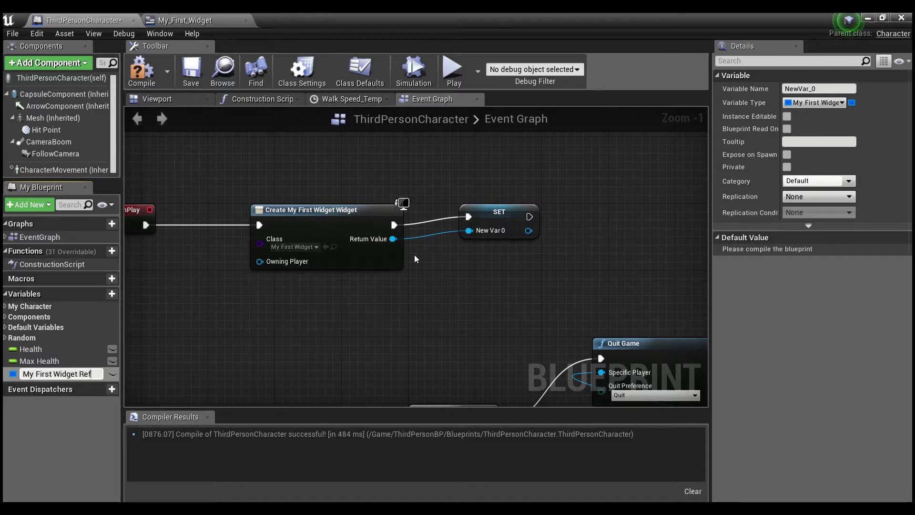
key("Return")
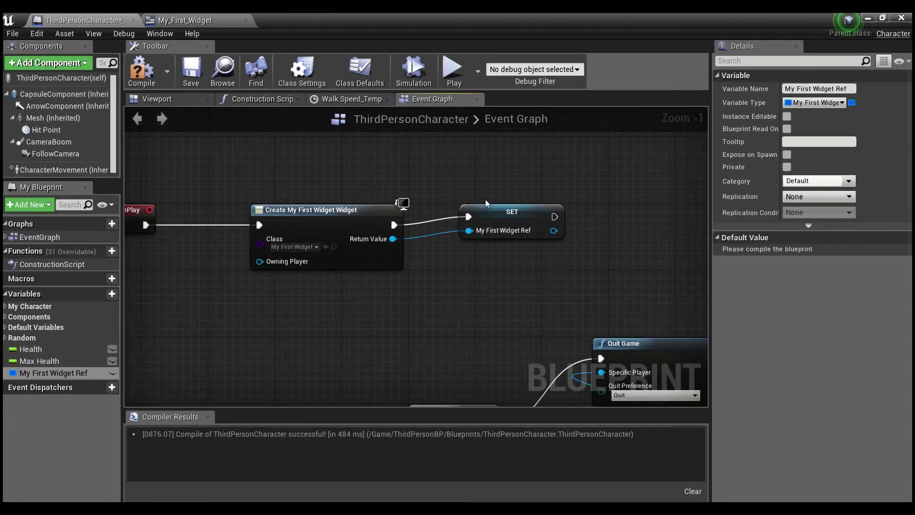
left_click_drag(488, 214, 470, 222)
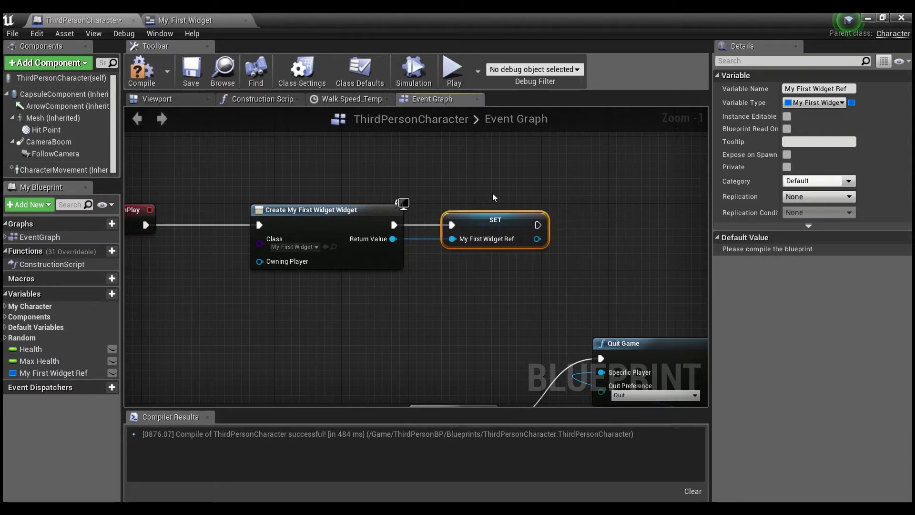
left_click(492, 193)
- Check the SET node's variable details and pull a new connection from the stored widget reference
mouse_move(595, 245)
right_mouse_down()
mouse_move(604, 241)
mouse_move(578, 233)
right_mouse_up()
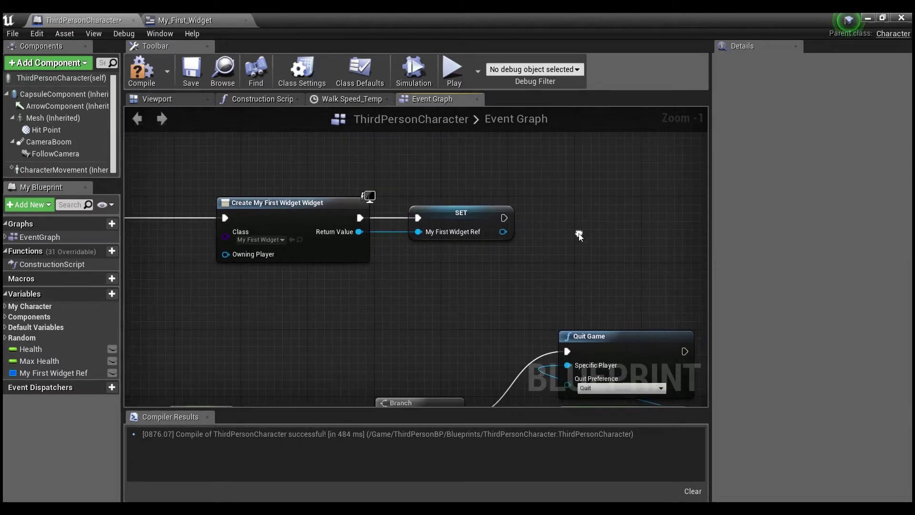
scroll(577, 233, "down", 1)
scroll(396, 301, "down", 1)
right_click_drag(268, 302, 261, 275)
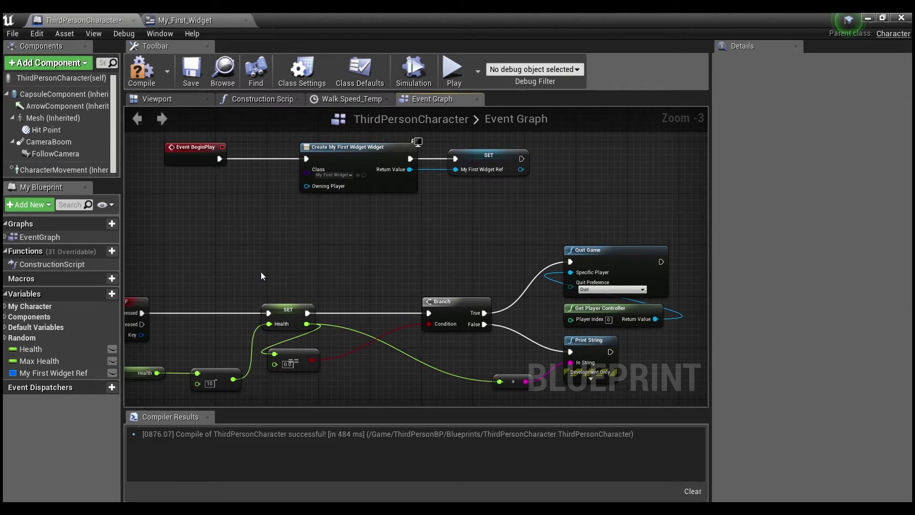
left_click(482, 157)
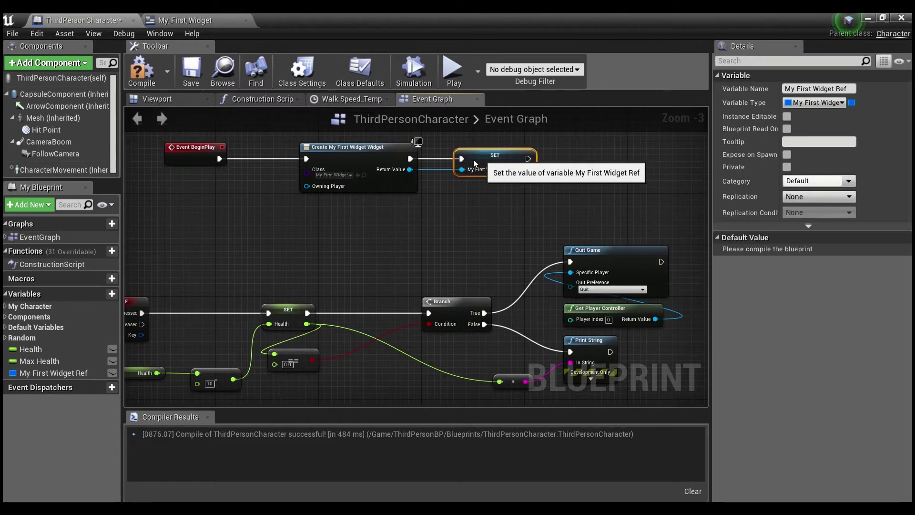
left_click(454, 202)
right_click_drag(453, 202, 462, 233)
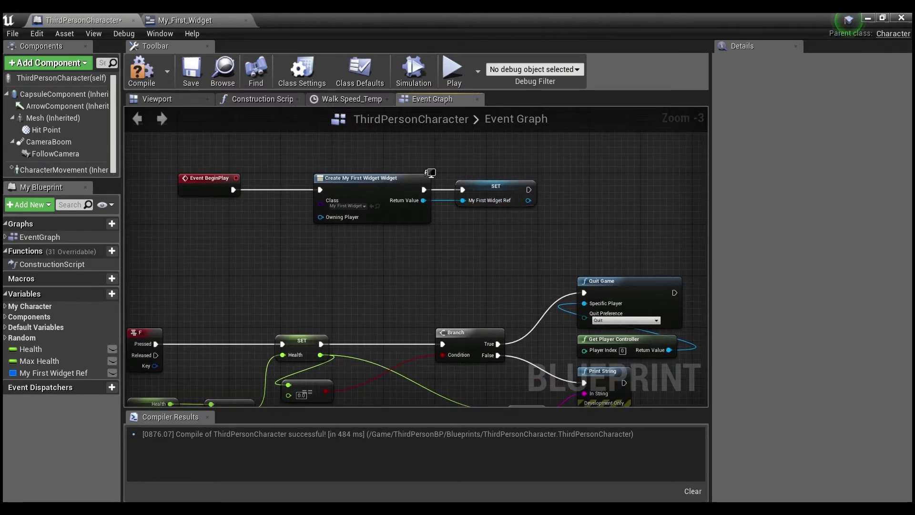
right_click_drag(551, 193, 480, 205)
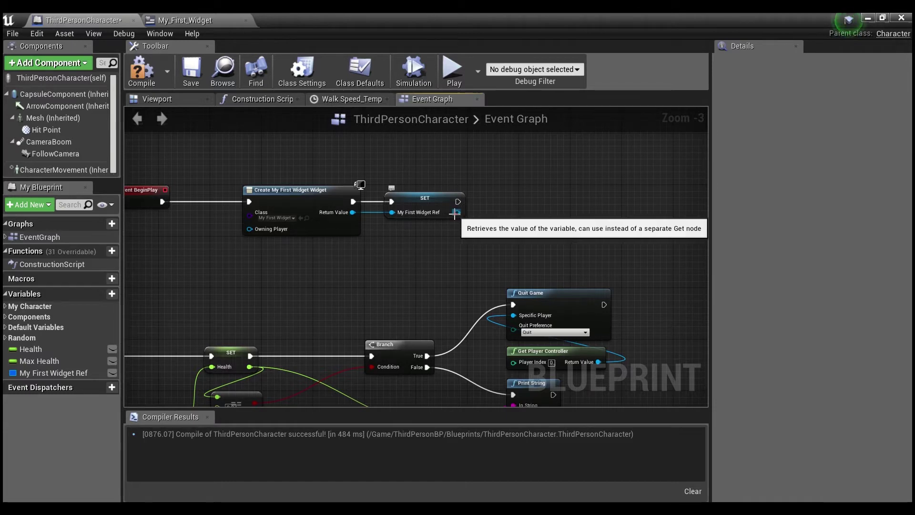
left_click_drag(457, 212, 525, 217)
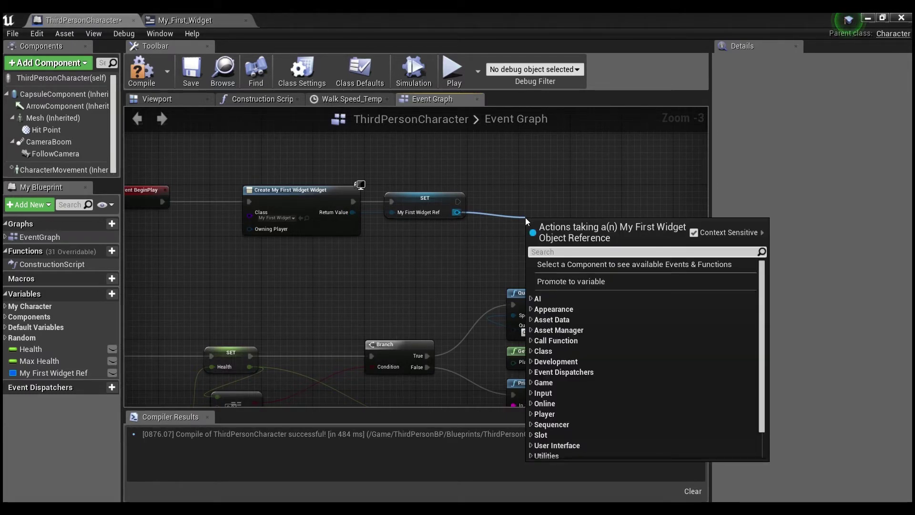
- Place an Add to Viewport node after the SET My First Widget Ref node
type("add tov")
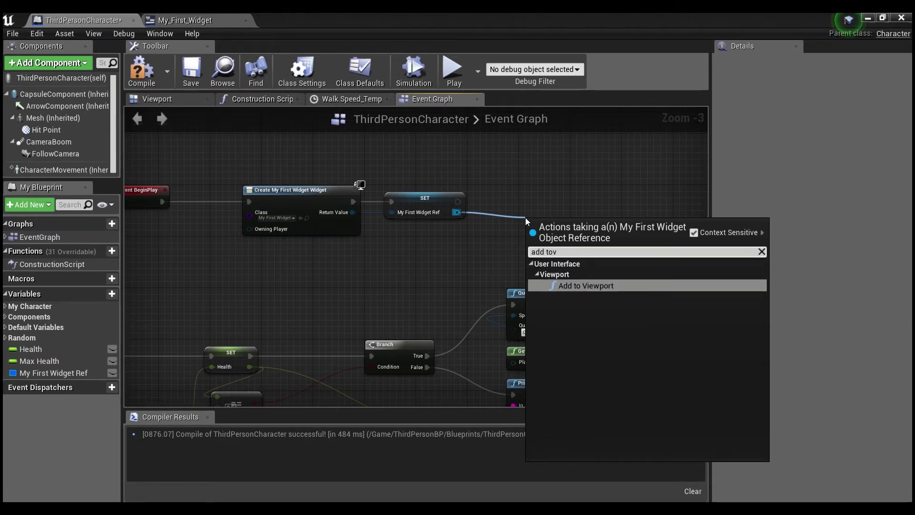
key("Return")
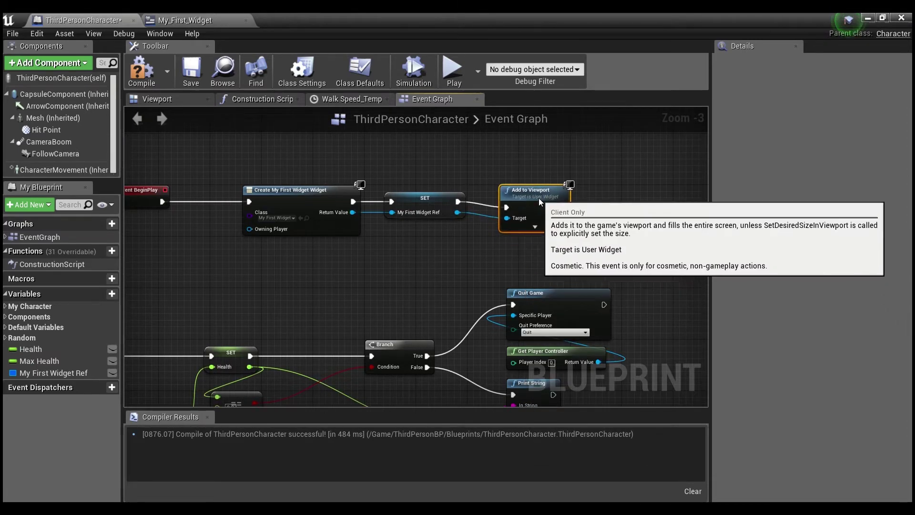
left_click_drag(526, 186, 520, 179)
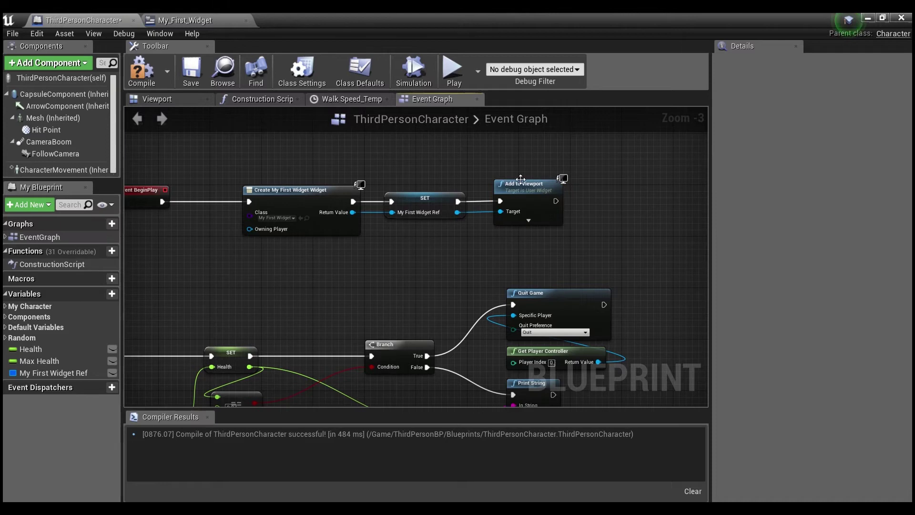
left_click_drag(445, 162, 305, 235)
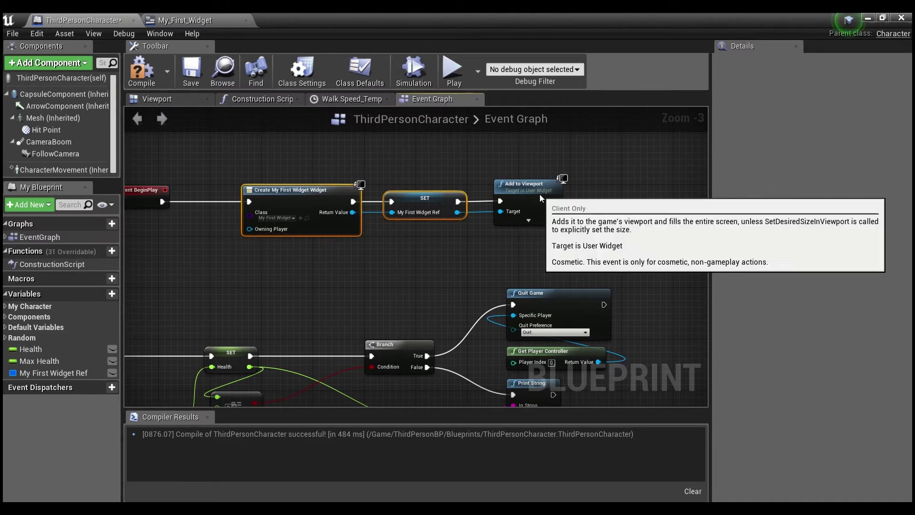
right_click_drag(278, 248, 467, 216)
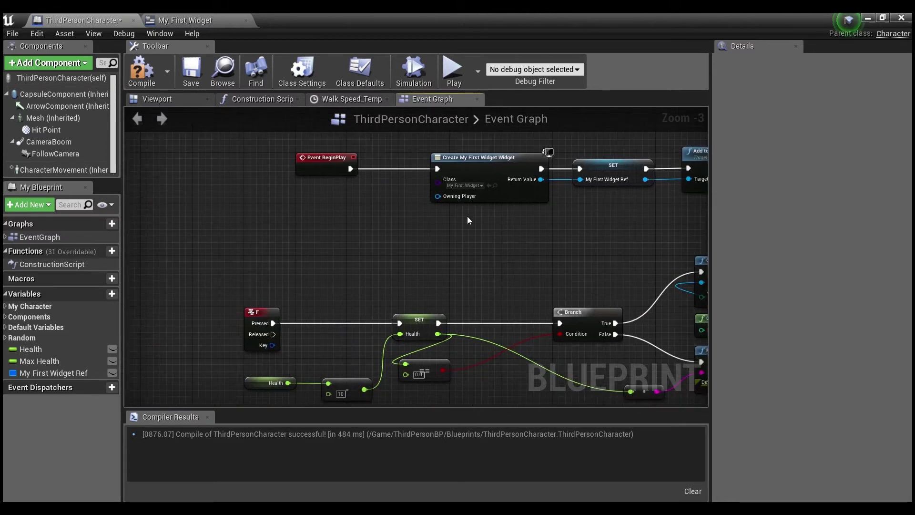
- Feed the Create Widget node's Owning Player from a Get Player Controller node with Player Index 0
left_click_drag(440, 196, 426, 247)
type("get con")
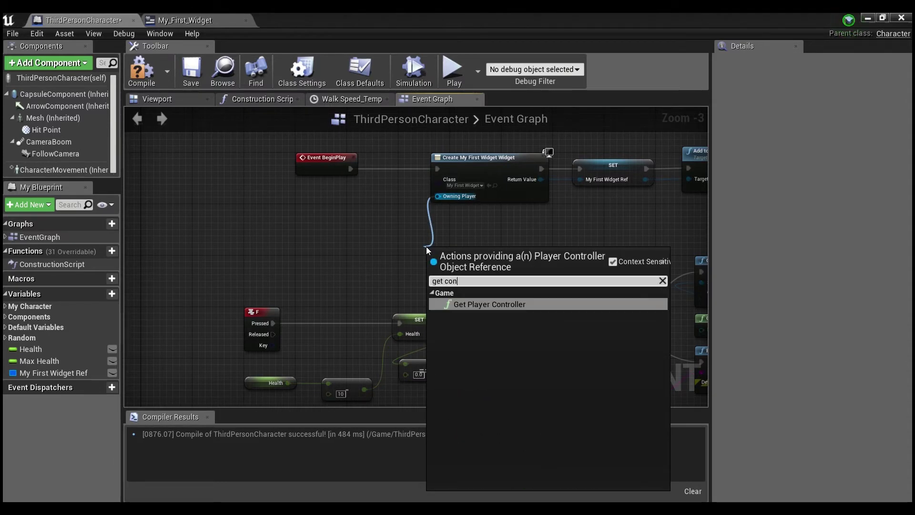
key("Return")
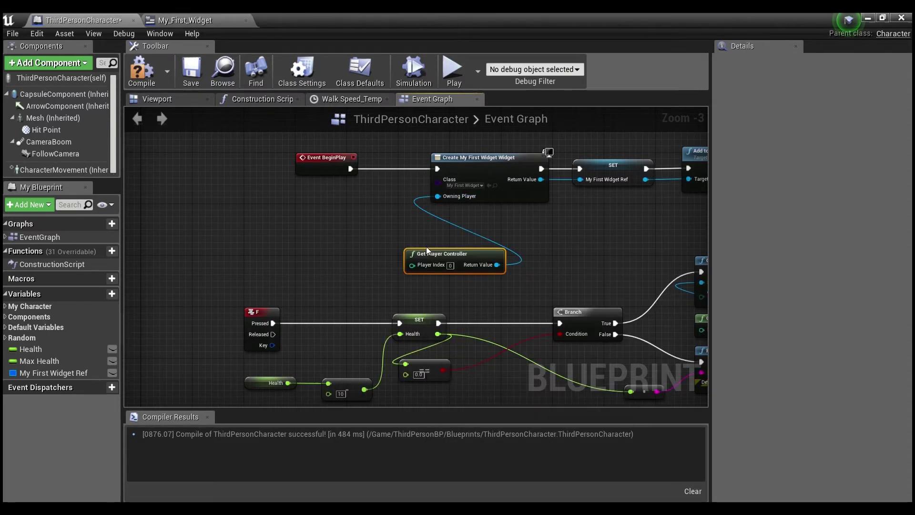
left_click_drag(442, 259, 463, 218)
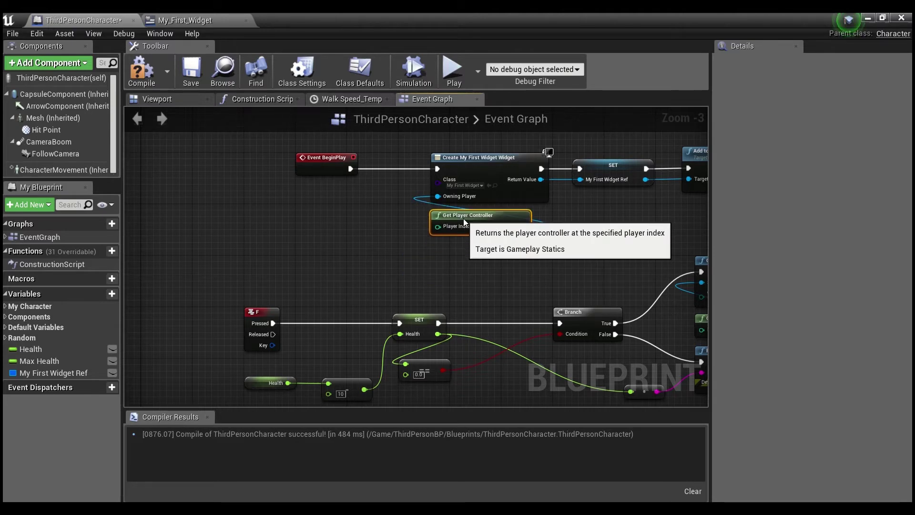
left_click(562, 229)
scroll(562, 229, "up", 3)
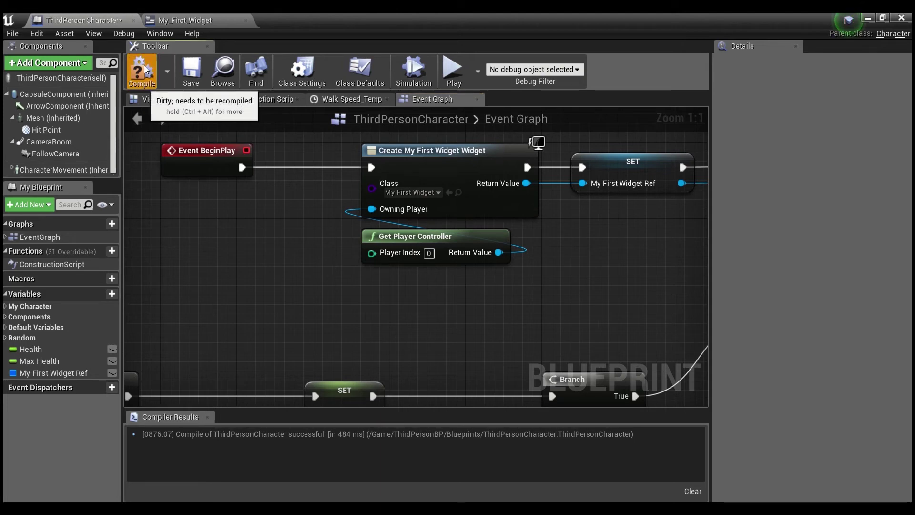
- Compile and save ThirdPersonCharacter, then start playing the level
left_click(190, 70)
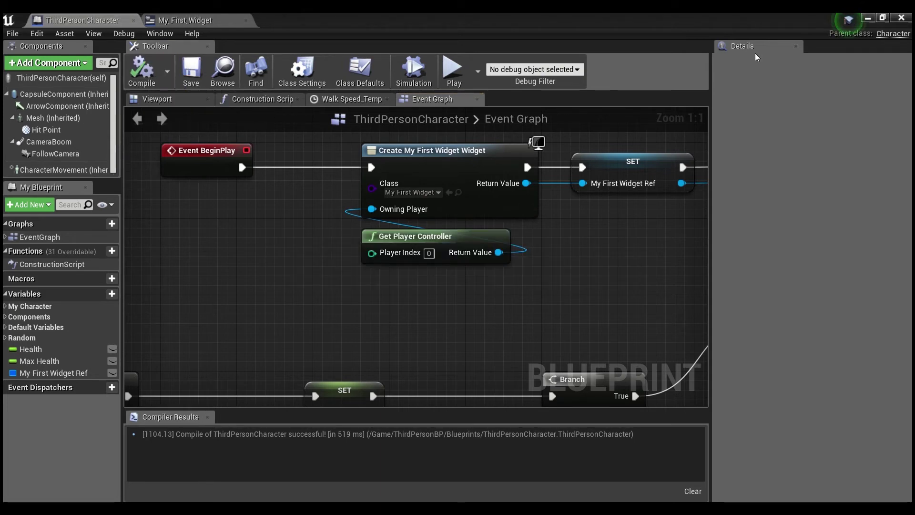
left_click(867, 19)
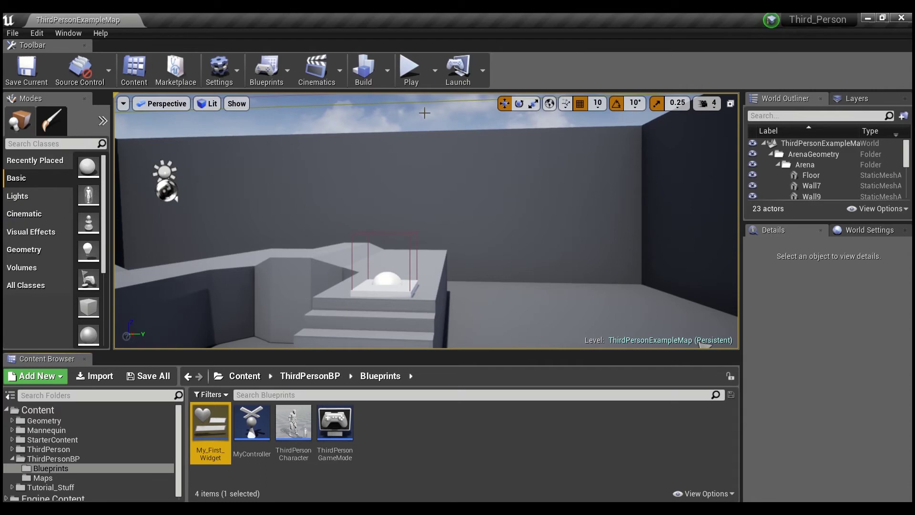
left_click(405, 69)
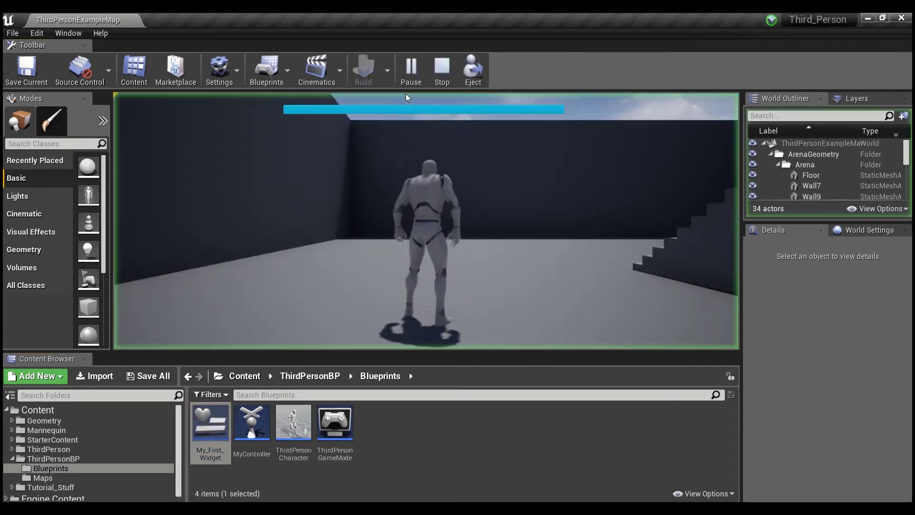
- Run the character around, dropping health to 20.0 then 10.0 as the bar drains, then stop play
left_click_drag(424, 164, 471, 187)
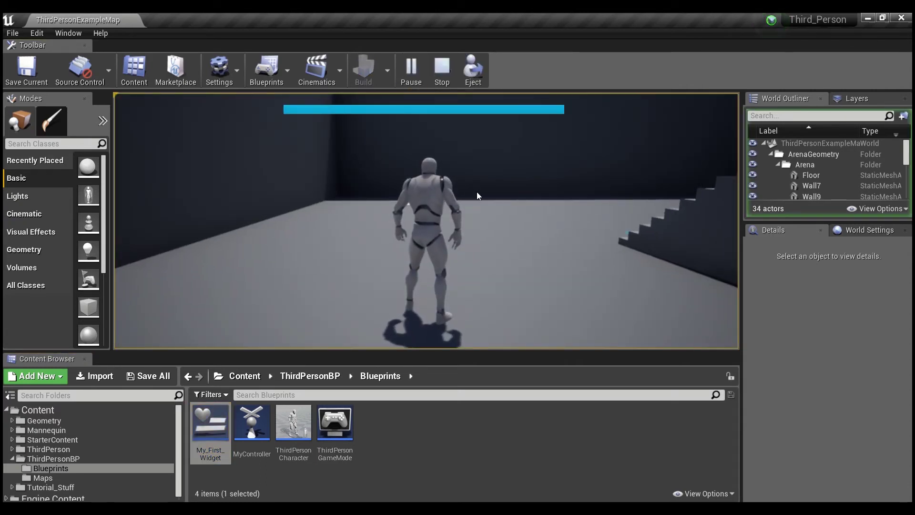
key("w")
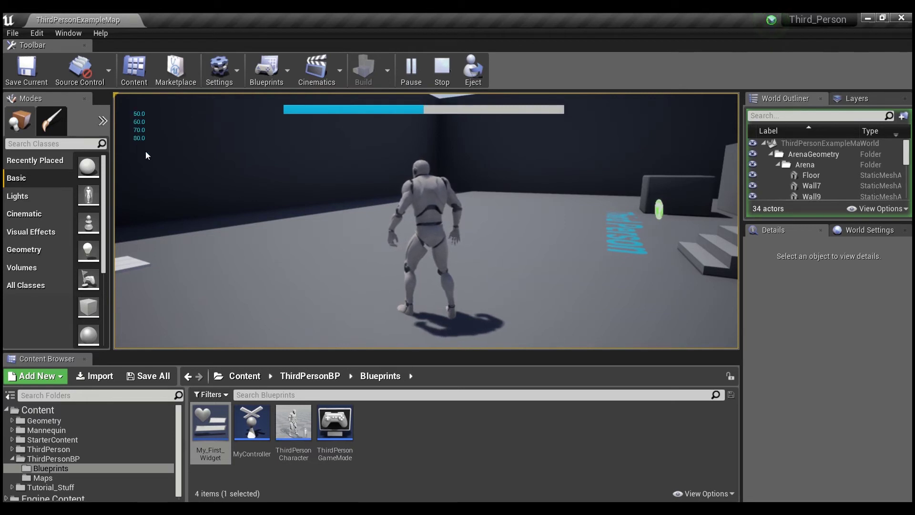
key("w")
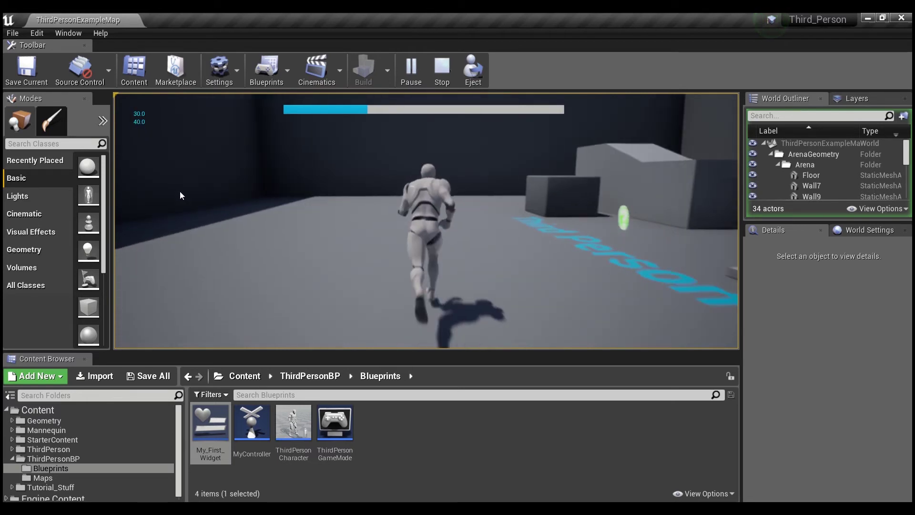
key("s")
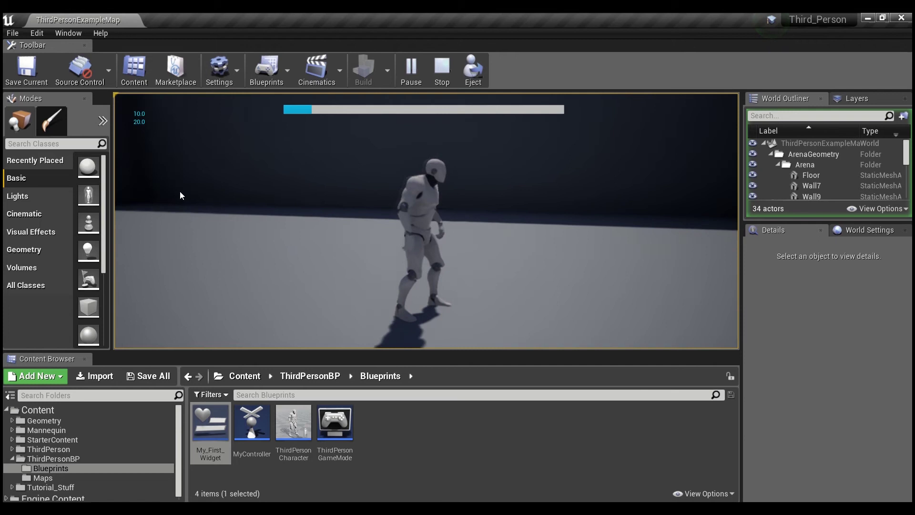
key("w")
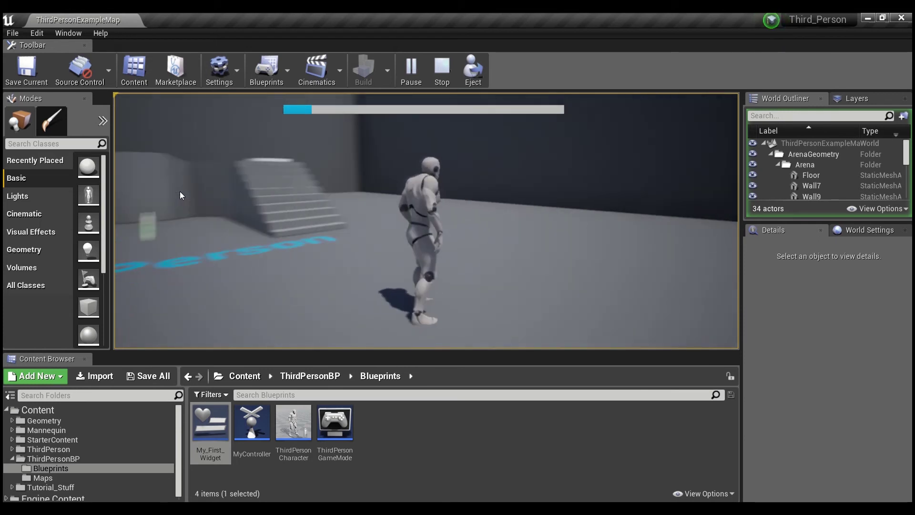
key("Escape")
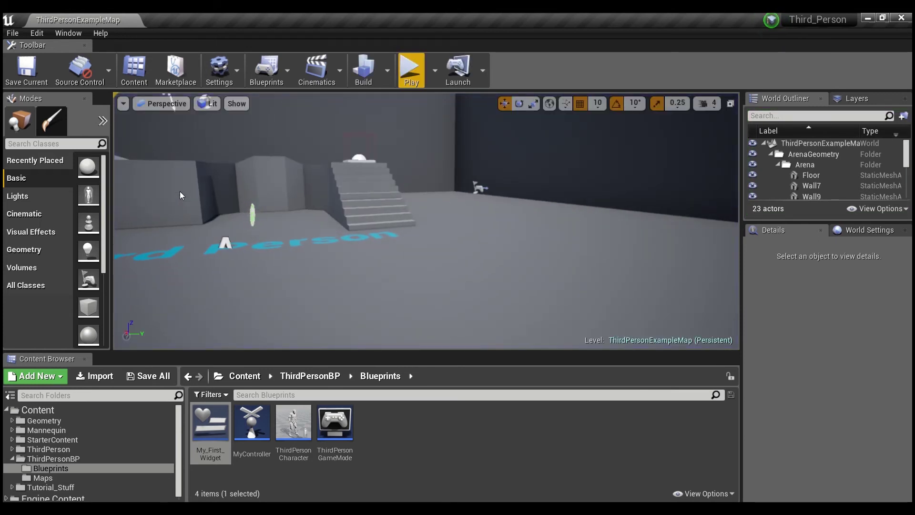